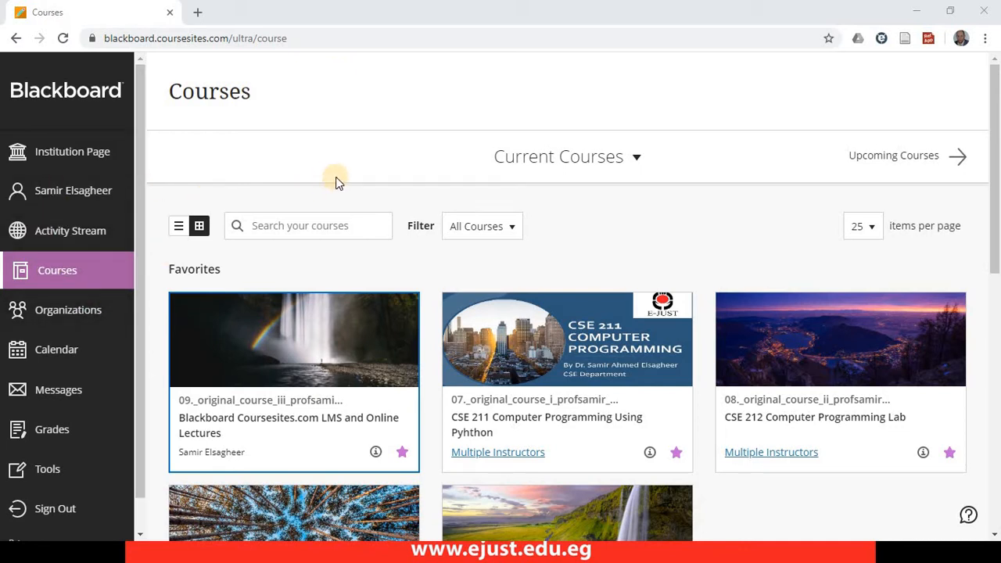
# - Open the course "Blackboard Coursesites.com LMS and Online Lectures" from the favorite courses
pyautogui.click(317, 41)
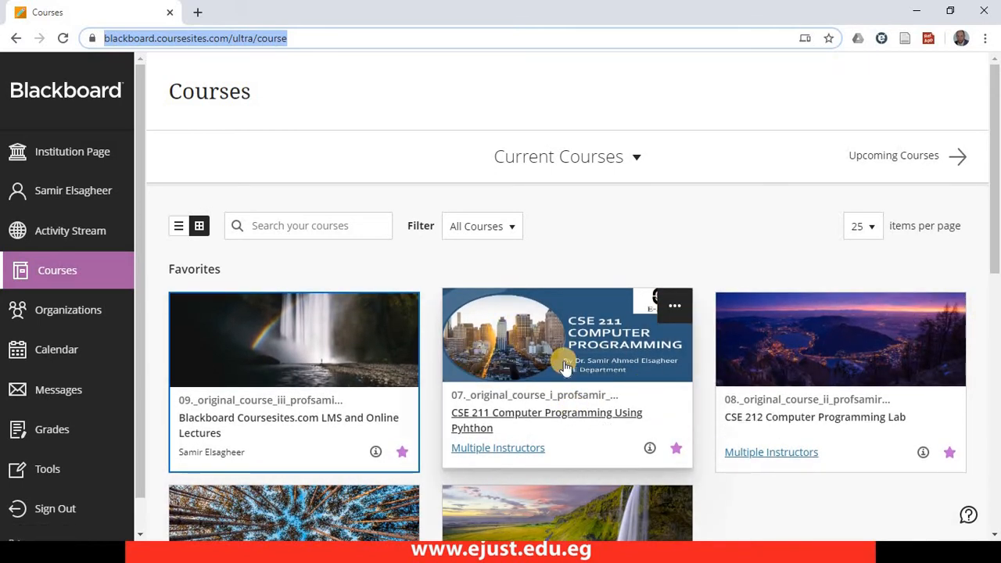
pyautogui.click(358, 421)
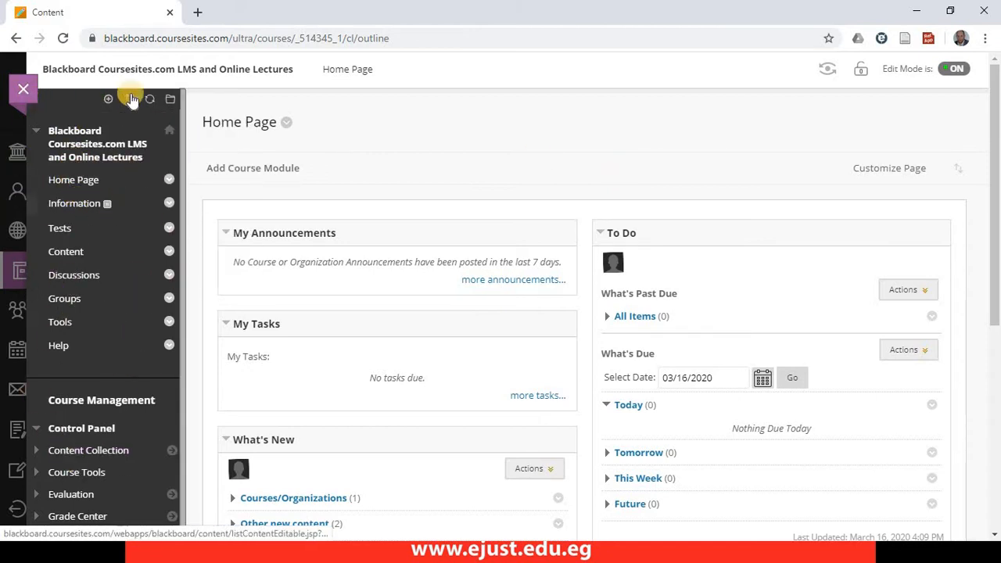
pyautogui.hotkey('ctrl', '-')
pyautogui.hotkey('ctrl', '+')
pyautogui.hotkey('ctrl', '+')
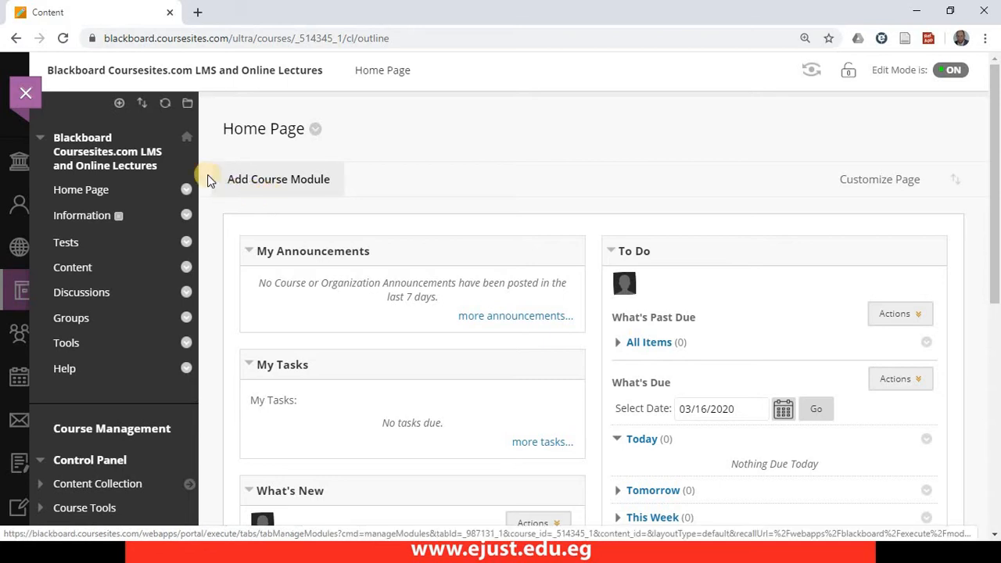
pyautogui.click(121, 103)
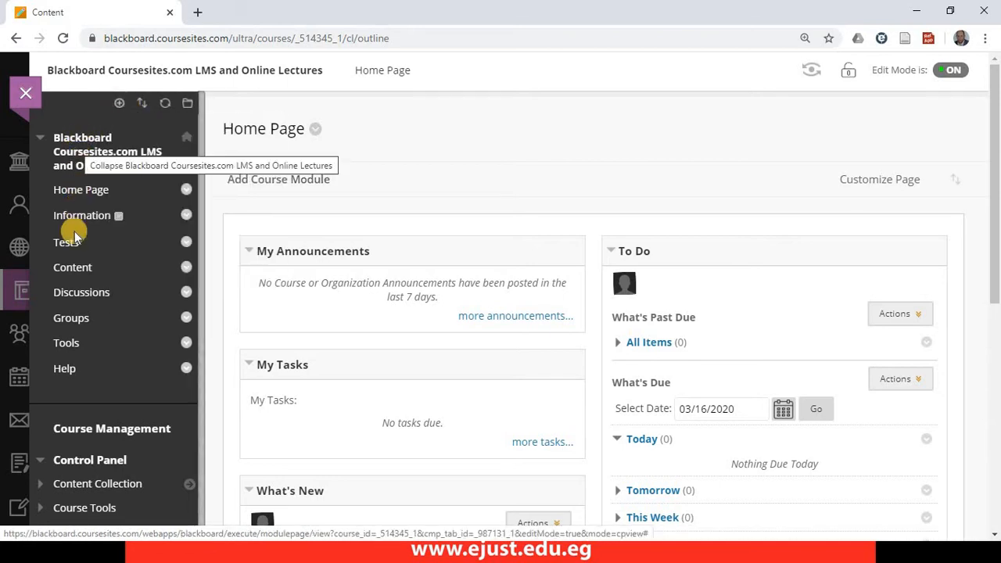
pyautogui.click(118, 105)
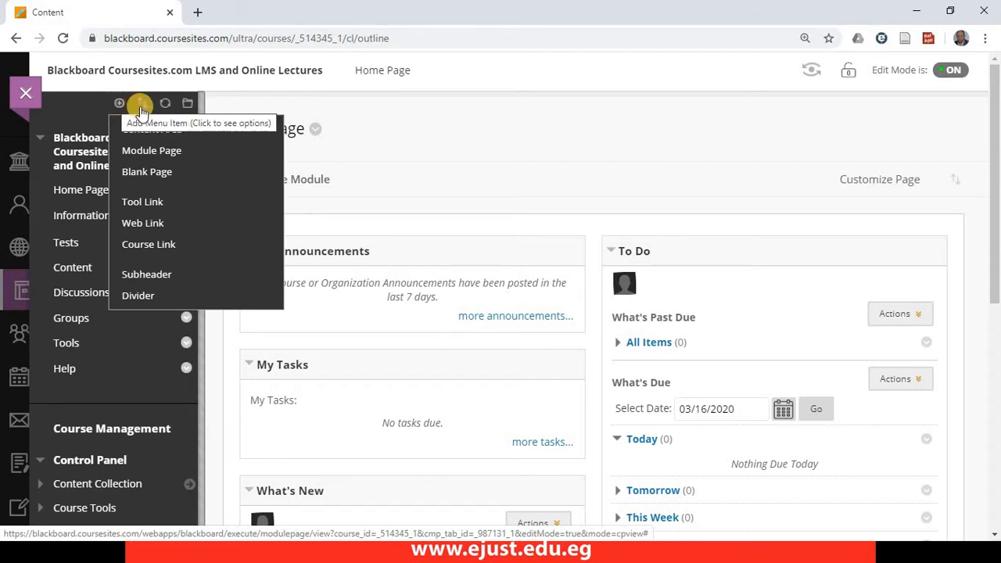
pyautogui.click(121, 105)
pyautogui.click(121, 105)
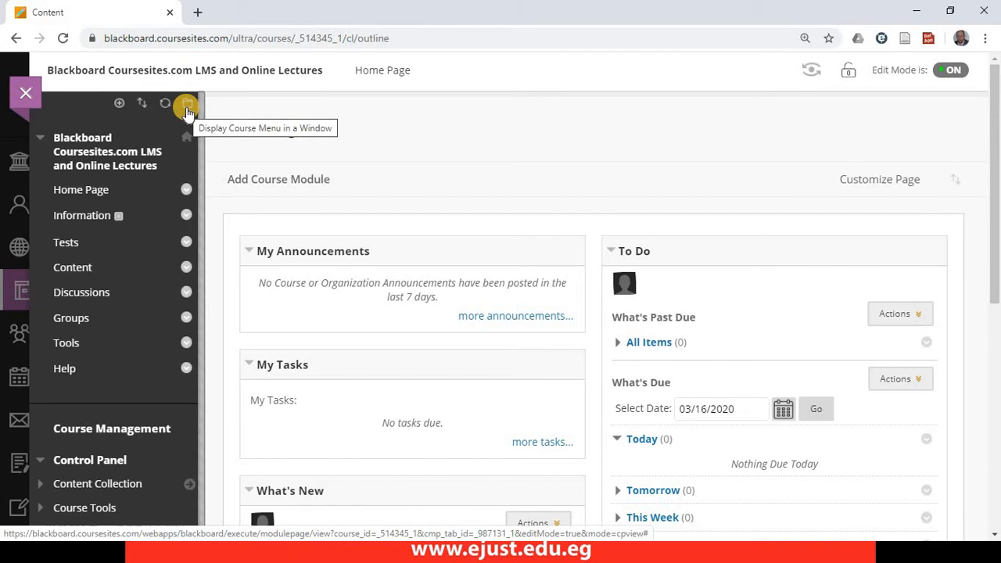
pyautogui.click(120, 104)
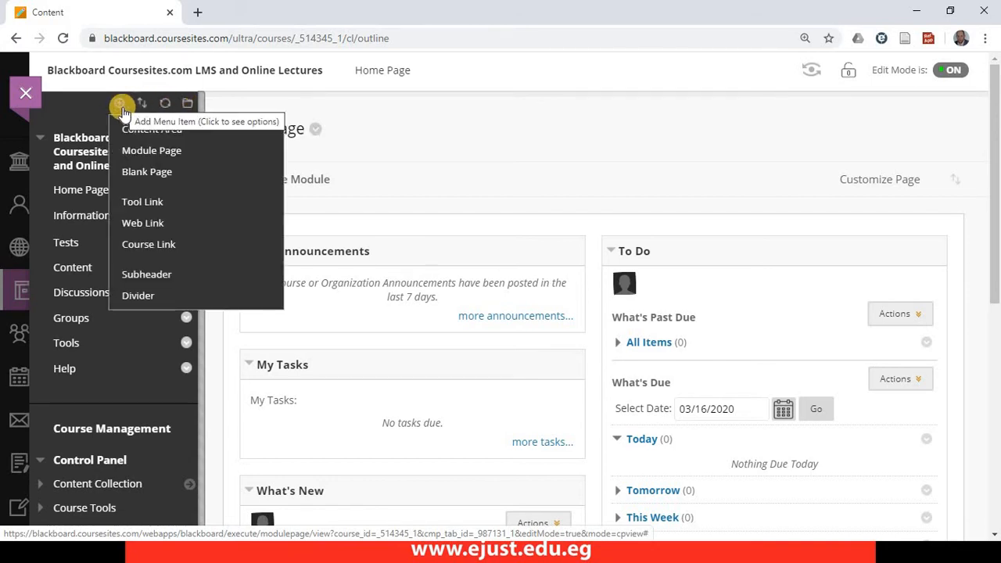
pyautogui.click(120, 104)
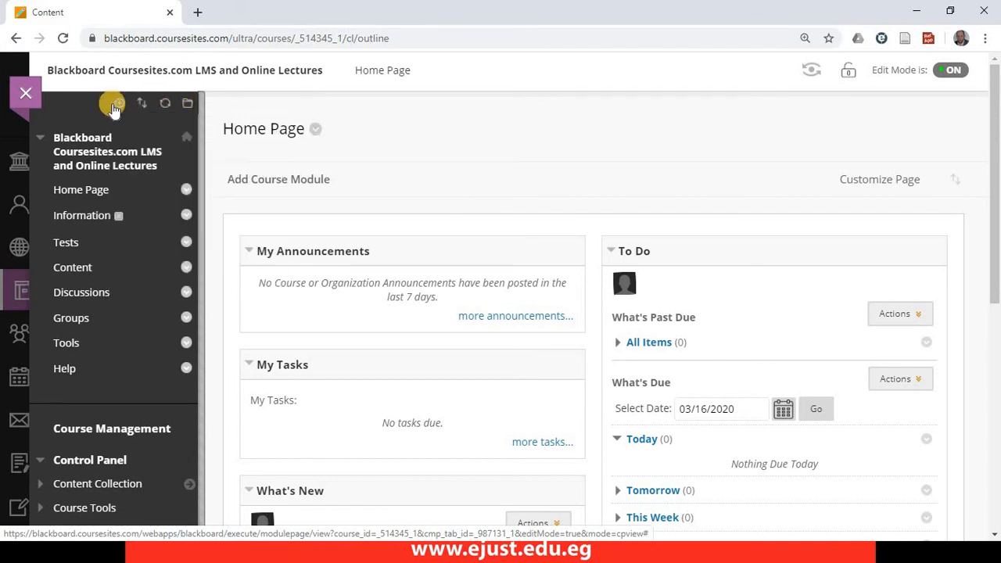
pyautogui.click(119, 104)
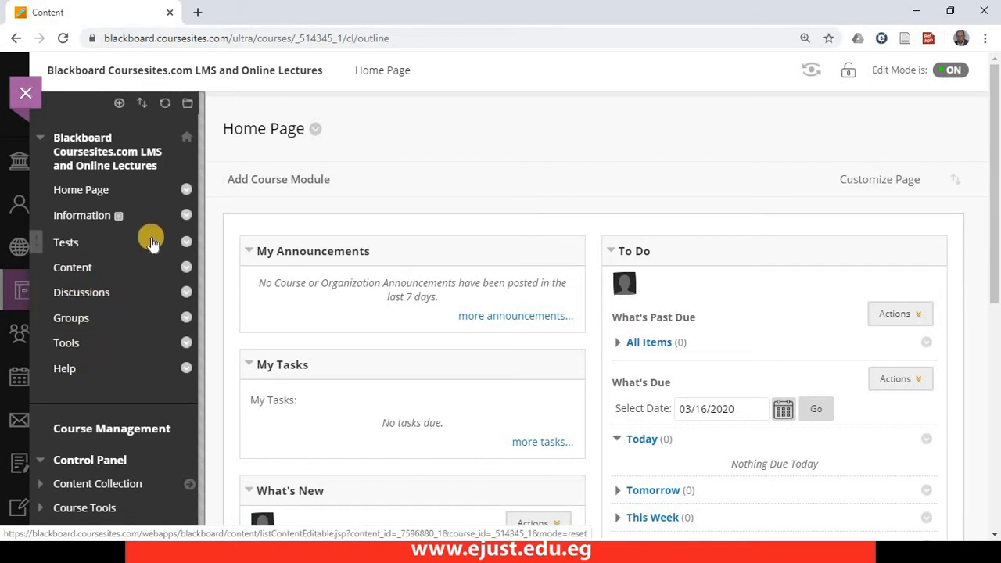
# - Add a content area named "Assignments" that is available to users and place it directly below Content in the course menu
pyautogui.click(119, 103)
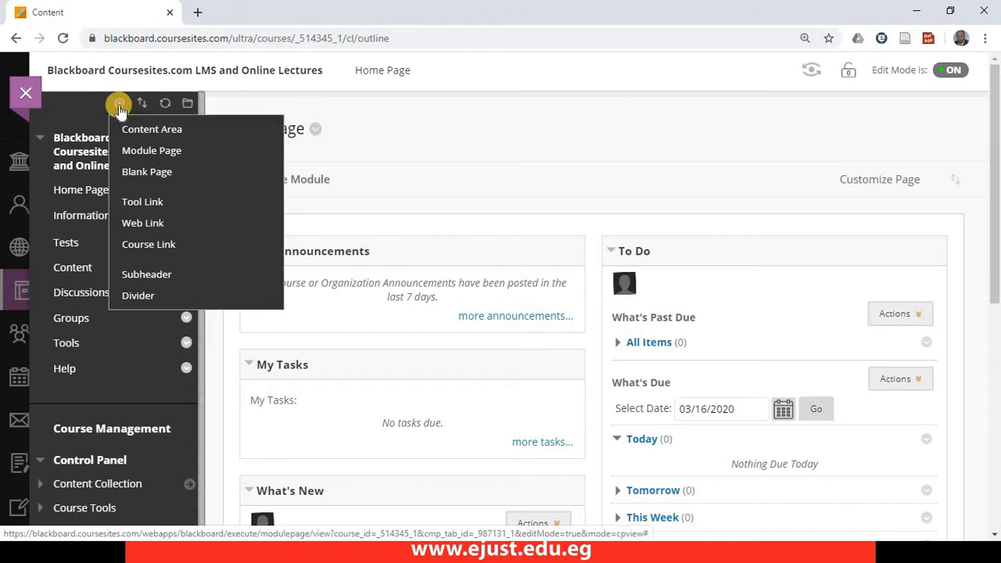
pyautogui.click(142, 136)
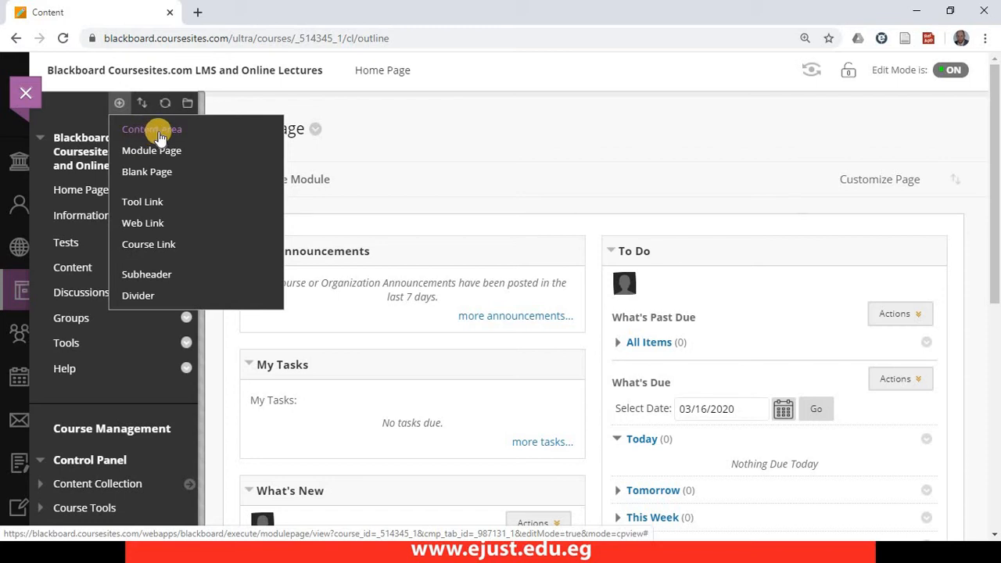
pyautogui.click(158, 137)
pyautogui.click(201, 173)
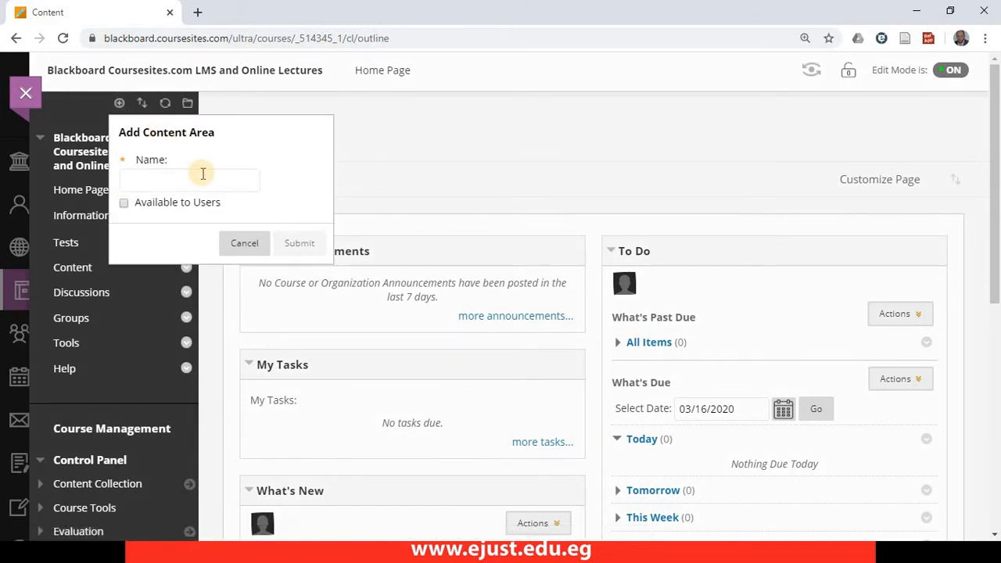
pyautogui.write('Assignments')
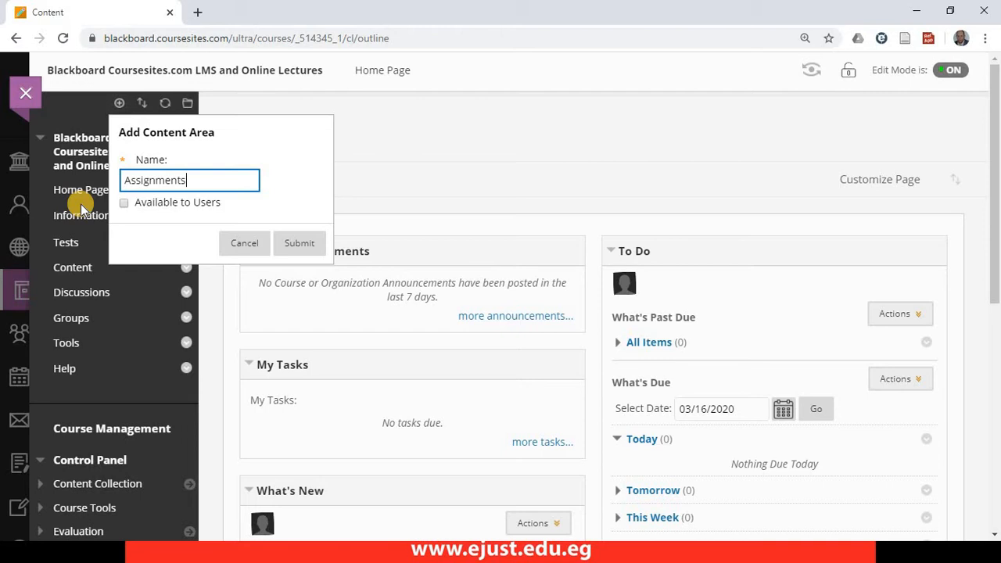
pyautogui.click(124, 205)
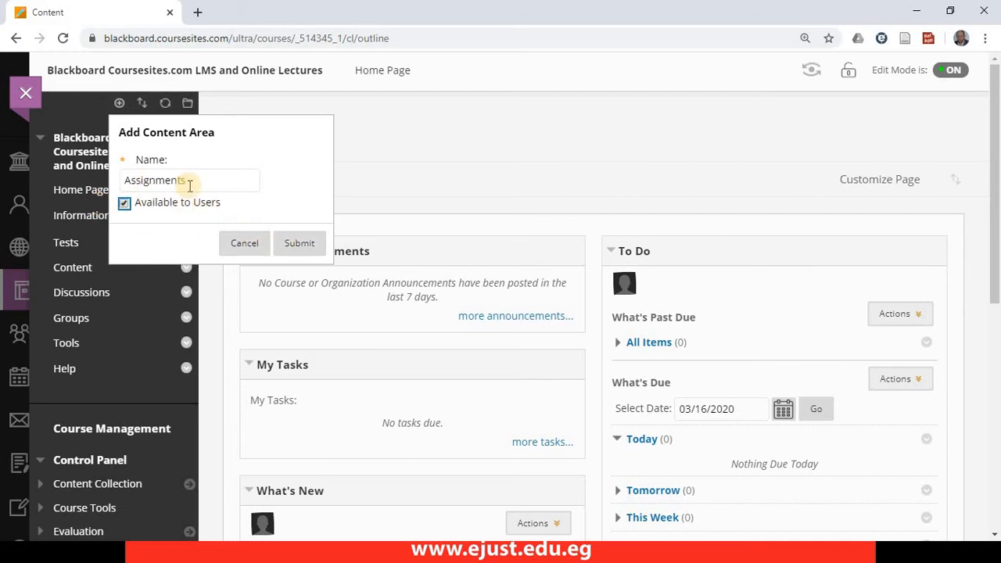
pyautogui.click(313, 255)
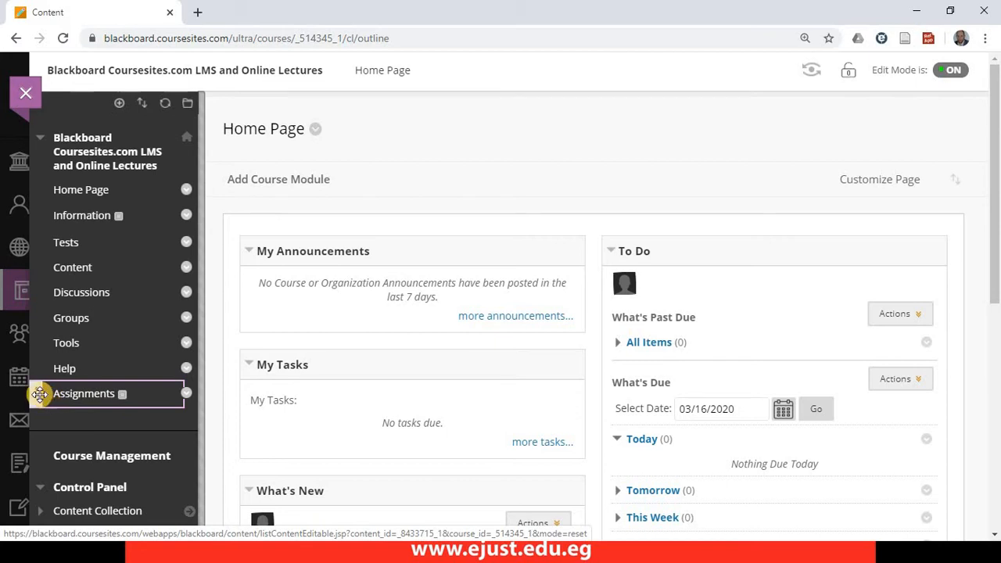
pyautogui.moveTo(39, 395); pyautogui.dragTo(66, 293)
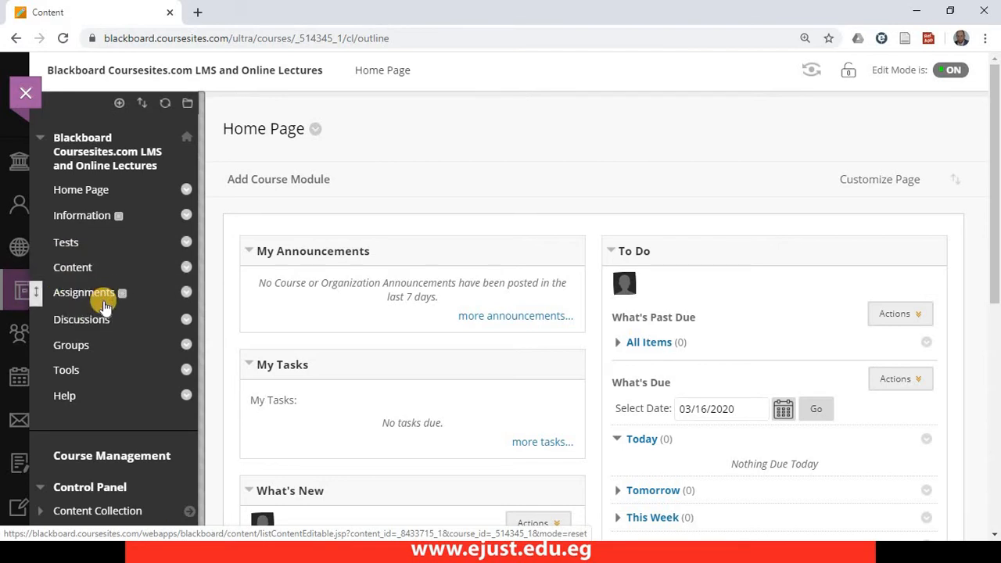
# - Examine the Assignments and Information pages, and the Content area's options for building content, assessments, tools and partner content
pyautogui.moveTo(126, 299)
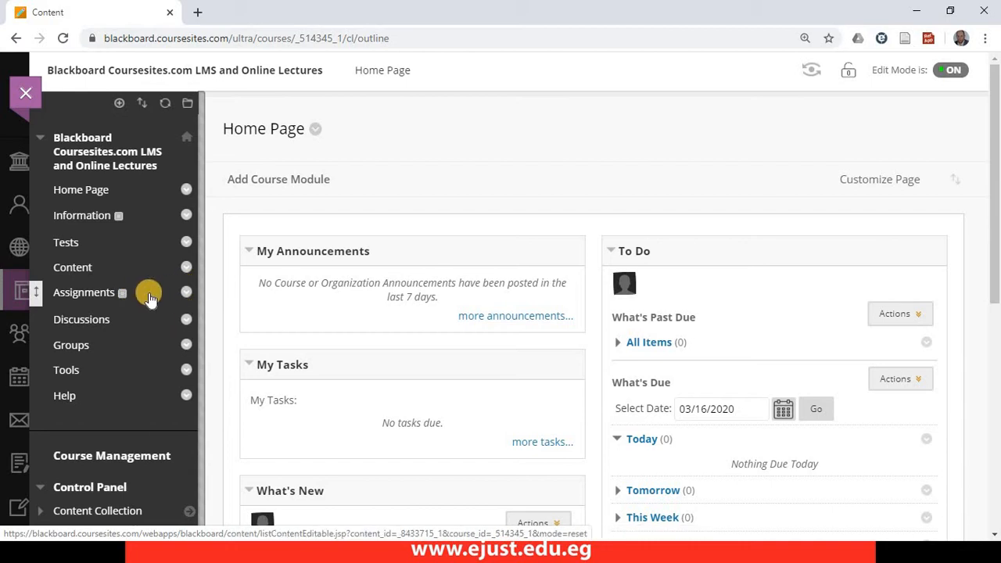
pyautogui.click(99, 302)
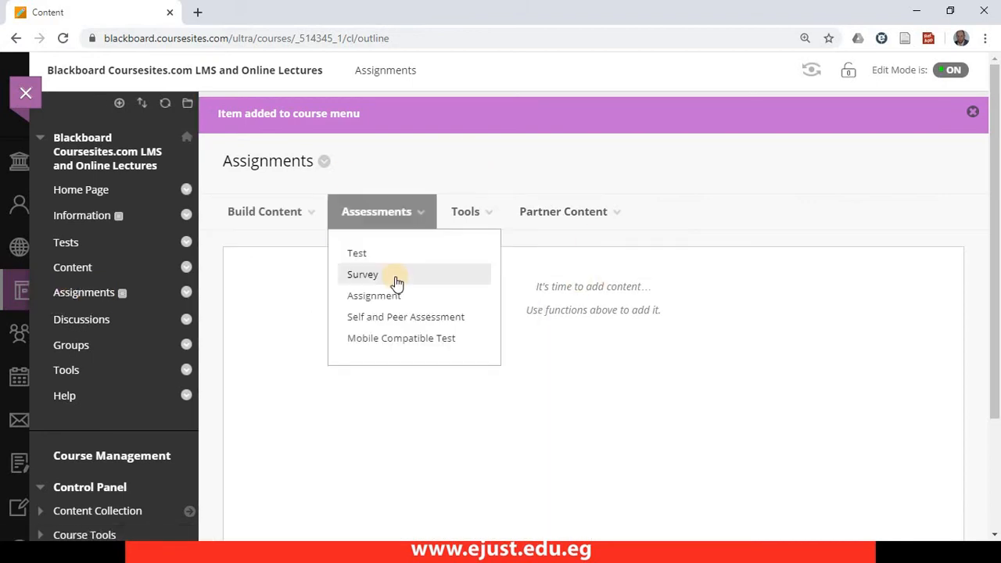
pyautogui.click(83, 219)
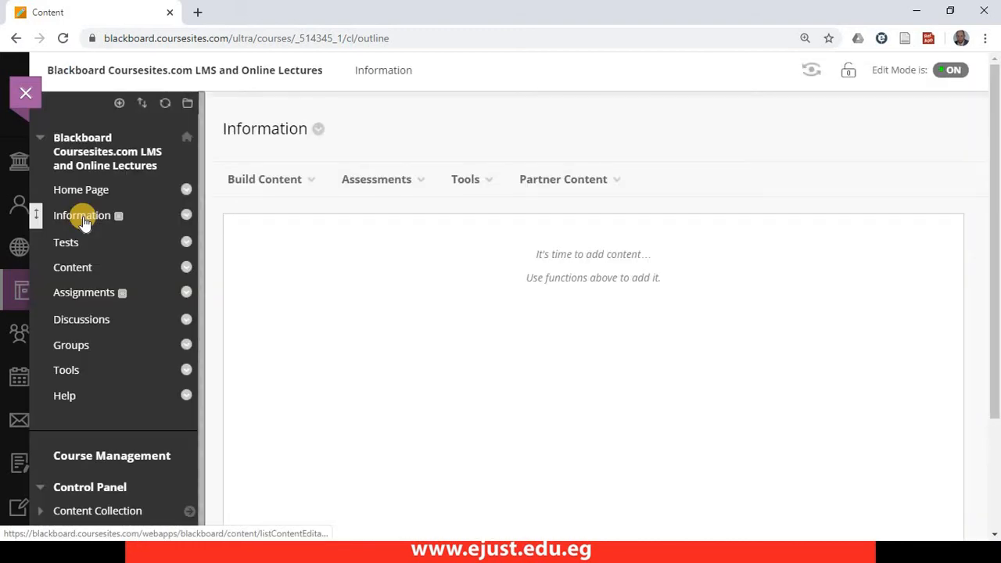
pyautogui.click(78, 272)
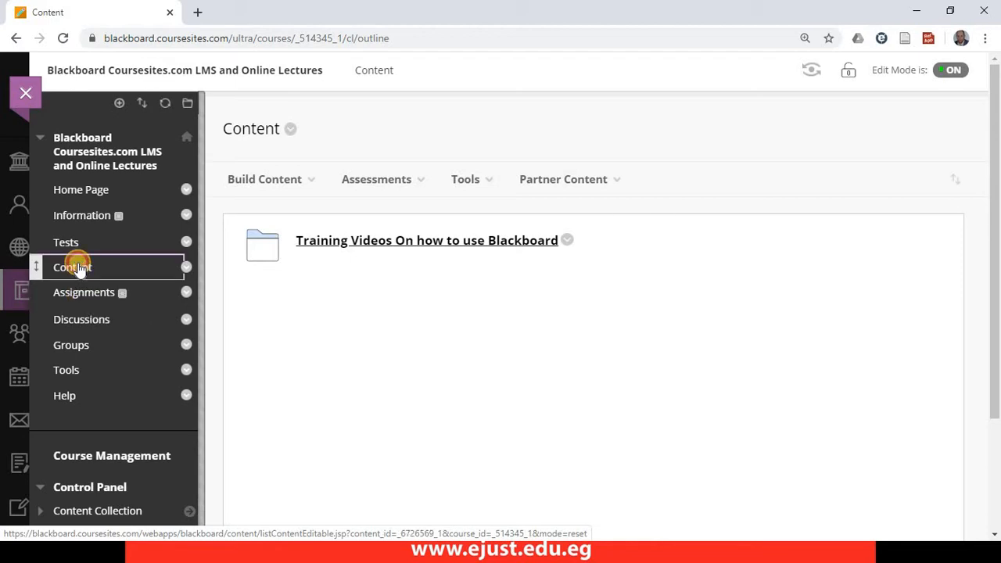
pyautogui.click(78, 268)
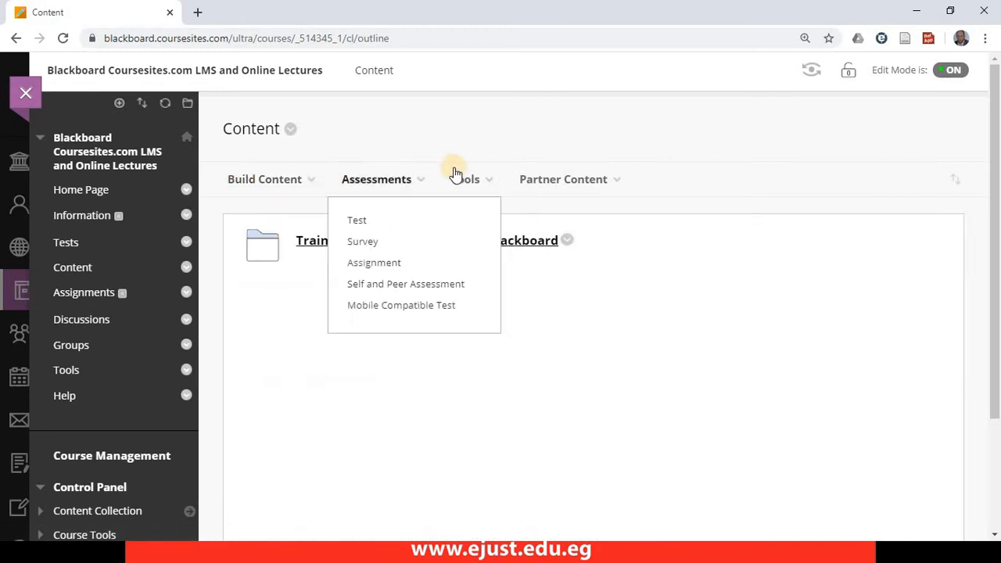
pyautogui.moveTo(259, 182)
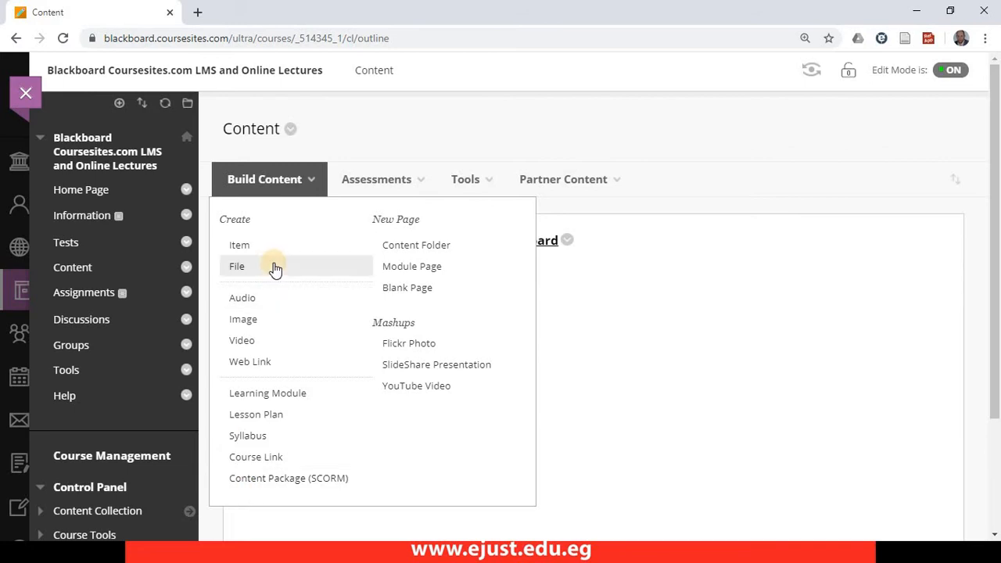
pyautogui.click(383, 181)
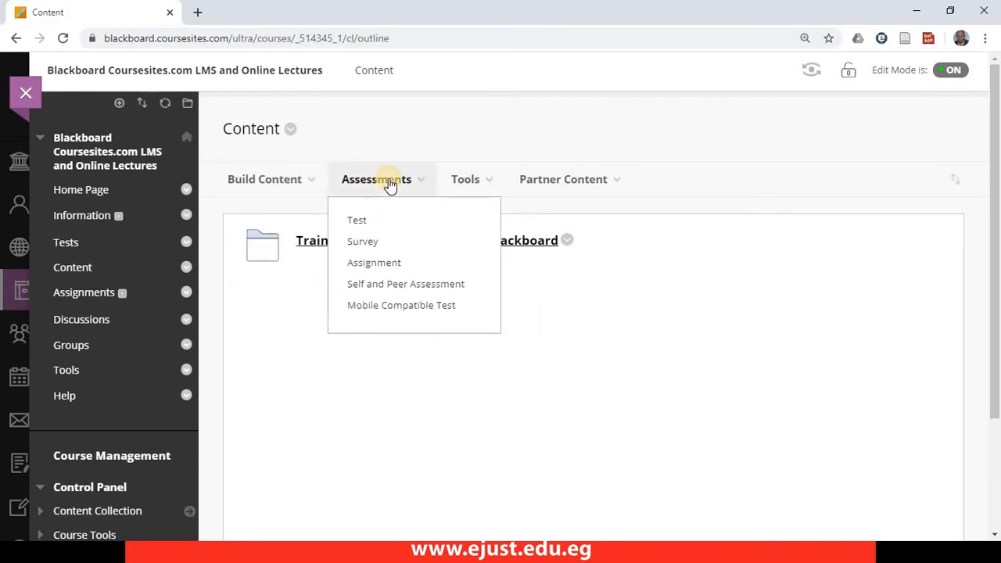
pyautogui.click(474, 186)
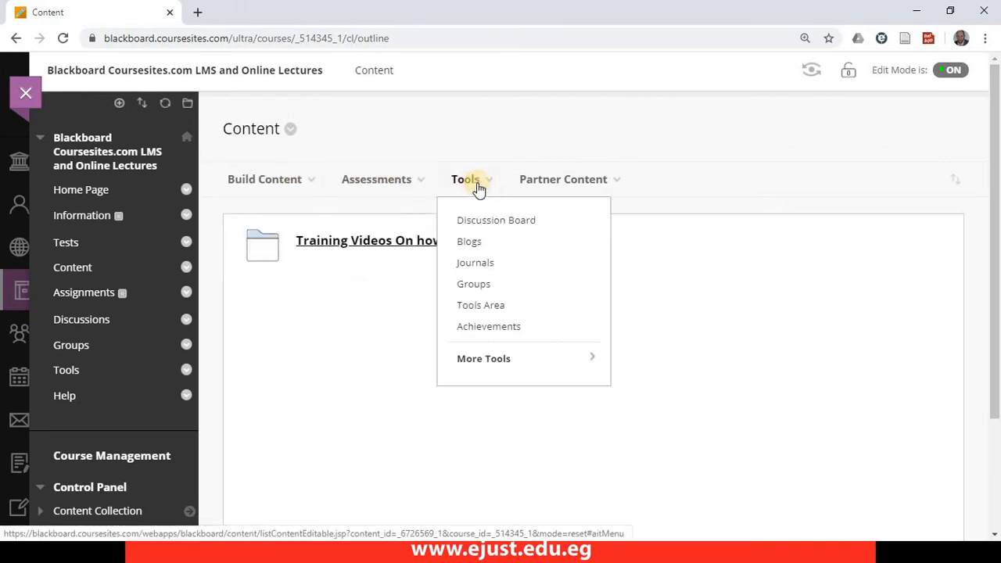
pyautogui.click(552, 181)
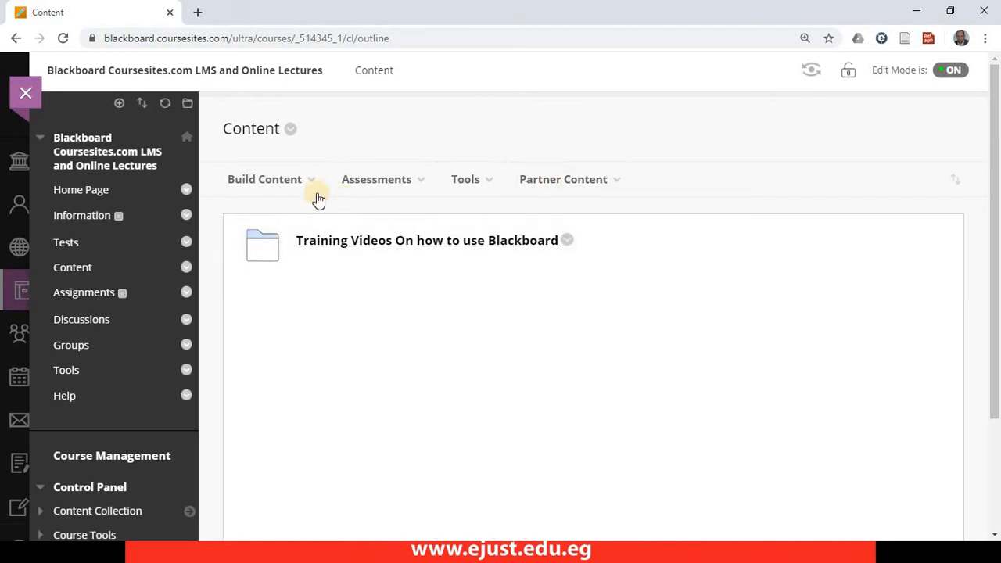
pyautogui.click(294, 192)
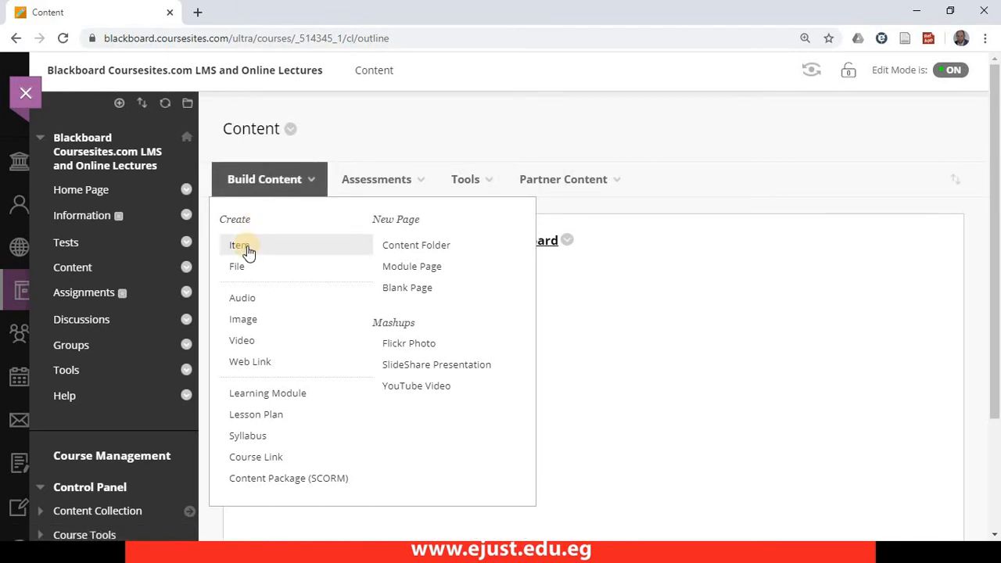
pyautogui.scroll(-2, 247, 252)
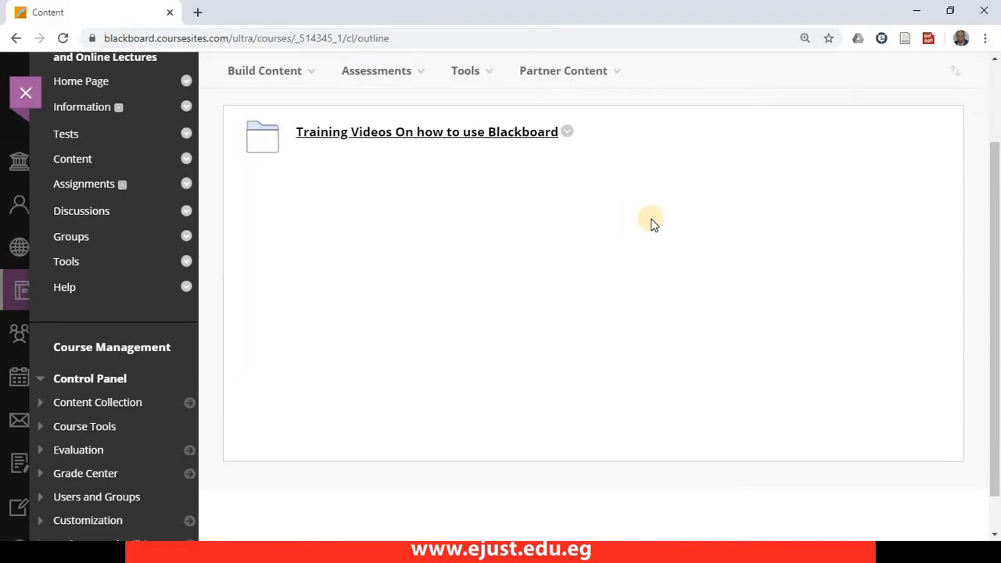
# - Create a content folder named "Topics on Chapter 1" in the Content area
pyautogui.hotkey('ctrl', '-')
pyautogui.hotkey('ctrl', '-')
pyautogui.hotkey('ctrl', '-')
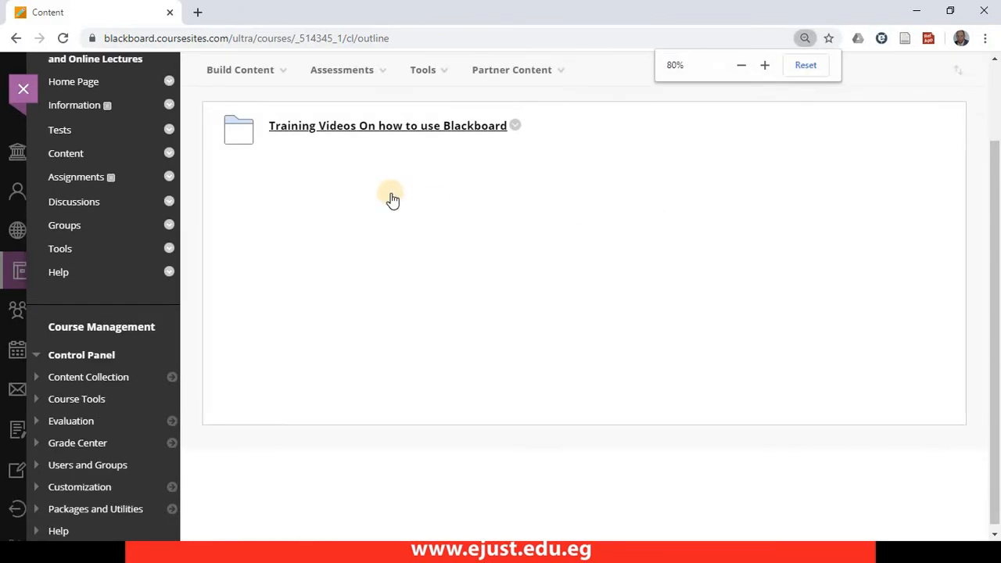
pyautogui.click(249, 167)
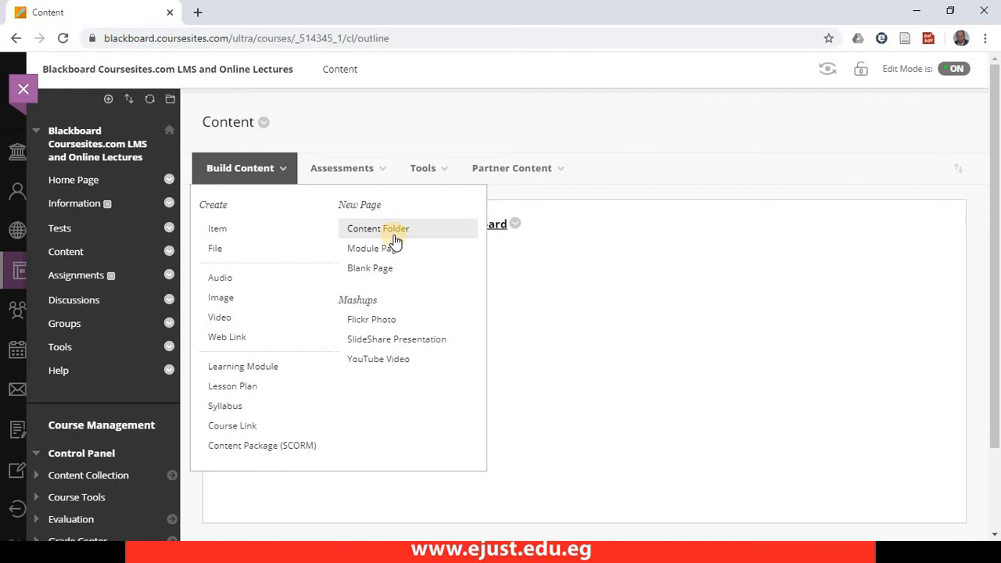
pyautogui.click(396, 236)
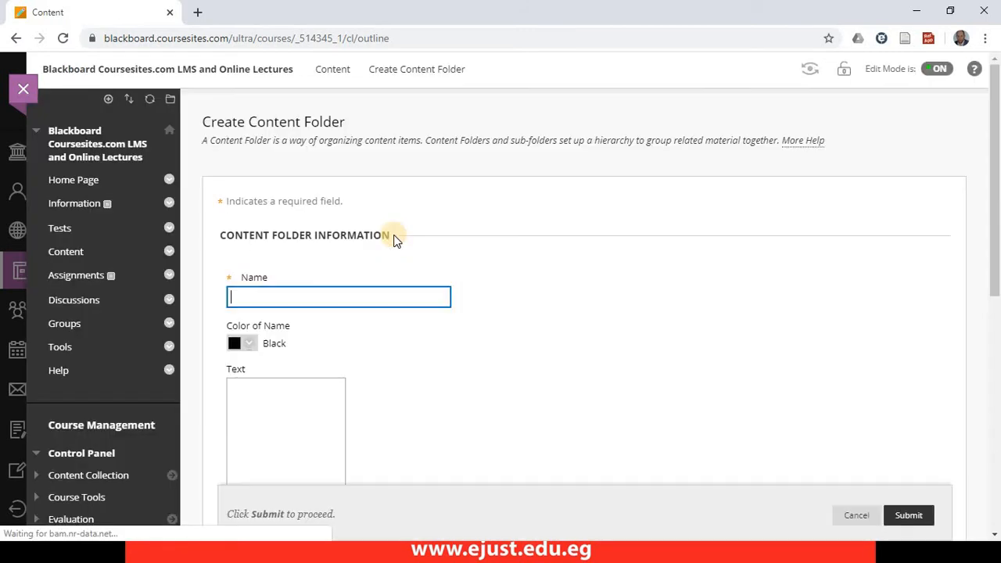
pyautogui.click(305, 298)
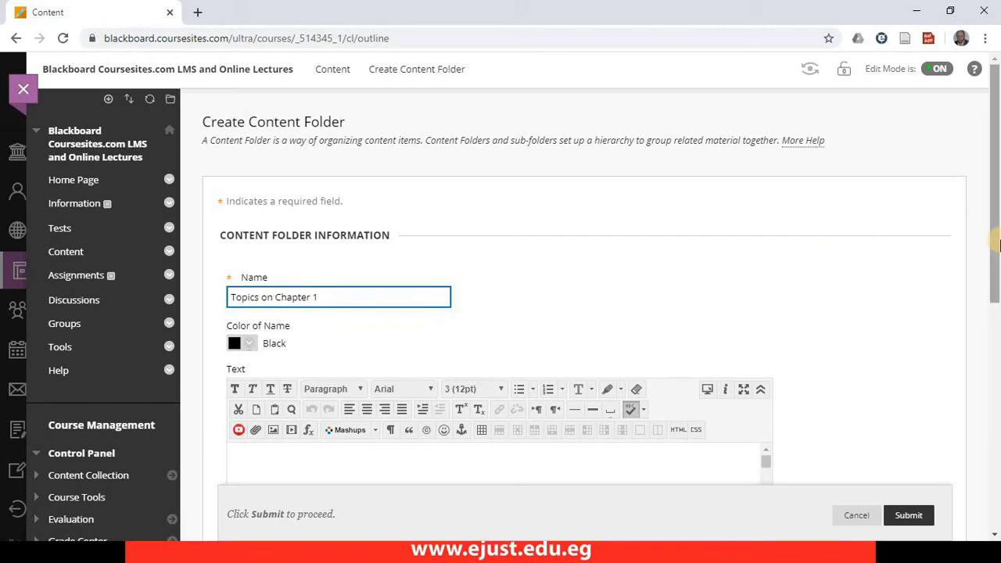
pyautogui.moveTo(998, 247); pyautogui.dragTo(977, 327)
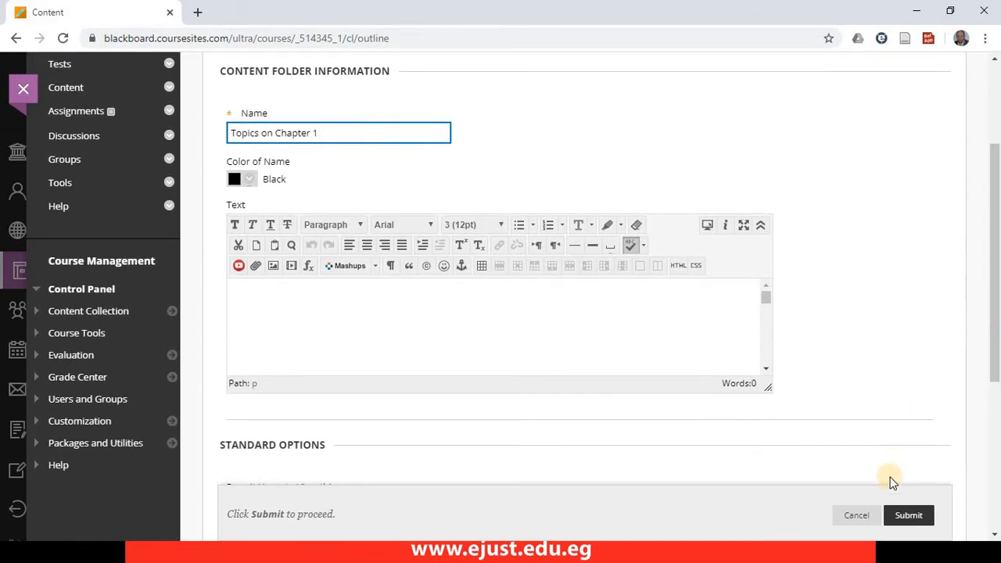
pyautogui.click(300, 133)
pyautogui.click(919, 516)
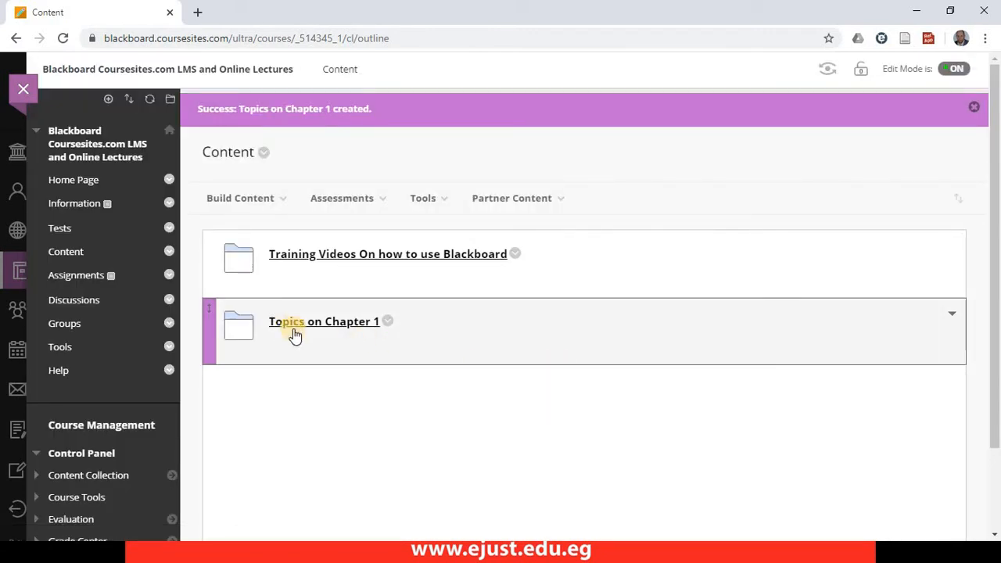
# - Open the "Topics on Chapter 1" folder and check its options for building content
pyautogui.click(332, 330)
pyautogui.click(254, 170)
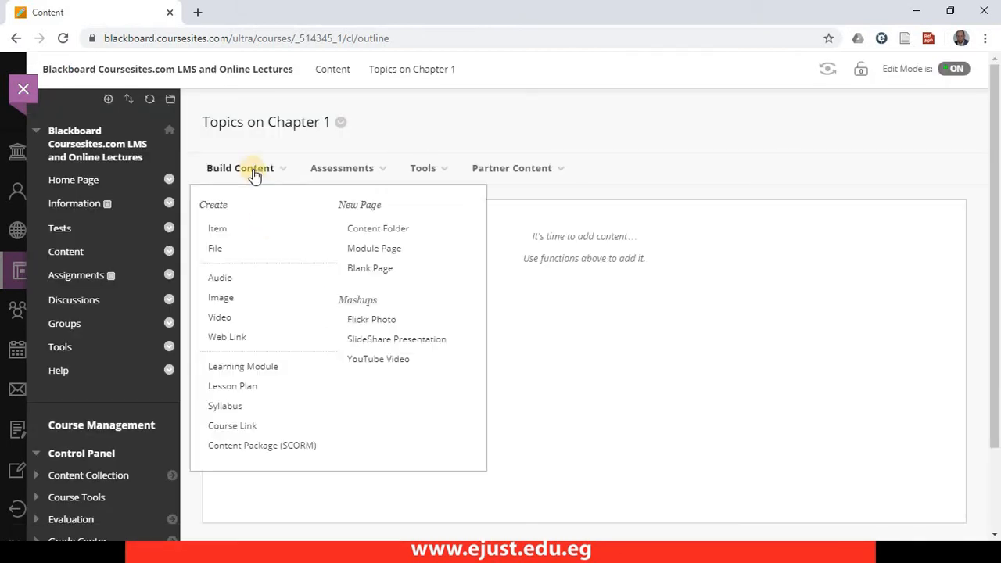
pyautogui.click(608, 212)
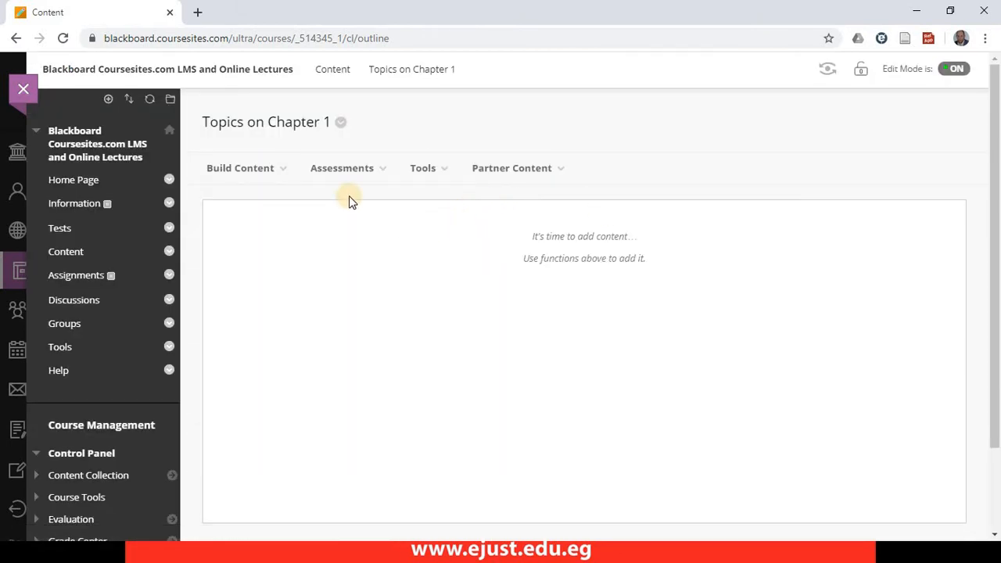
pyautogui.click(240, 170)
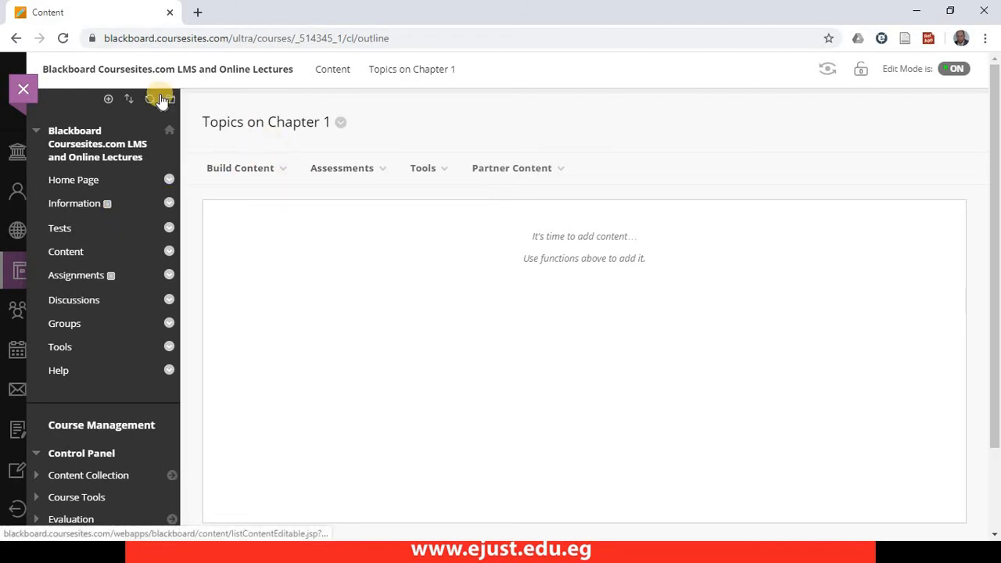
pyautogui.click(108, 98)
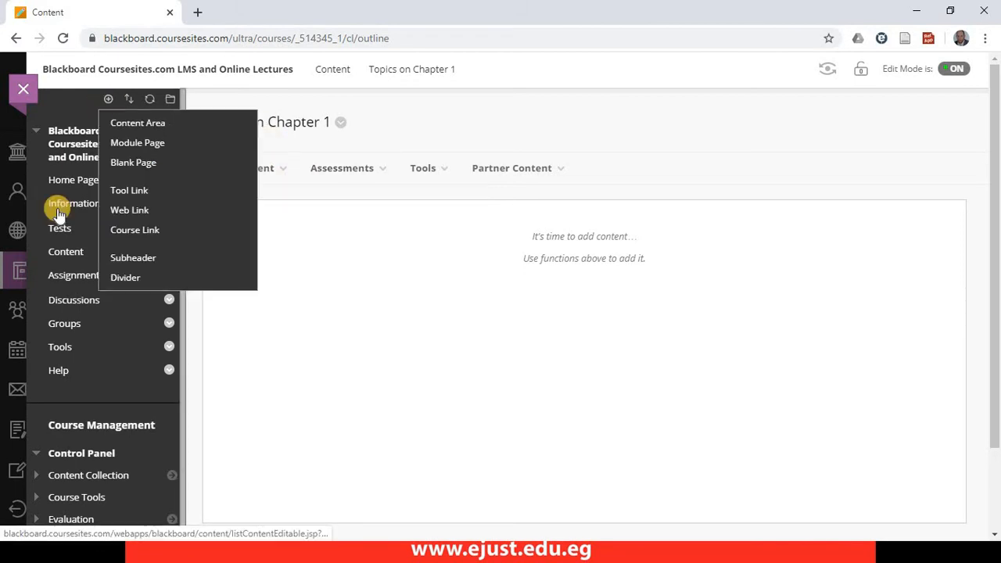
# - Start a new item in the Content area named "Slides of the course" with the text "jgdjdjhkdkj"
pyautogui.click(70, 254)
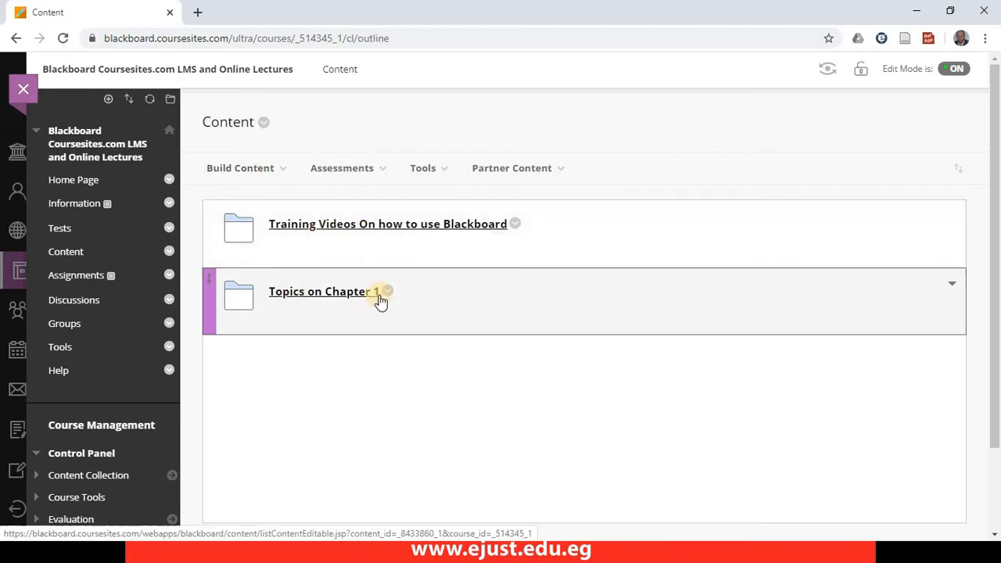
pyautogui.click(248, 174)
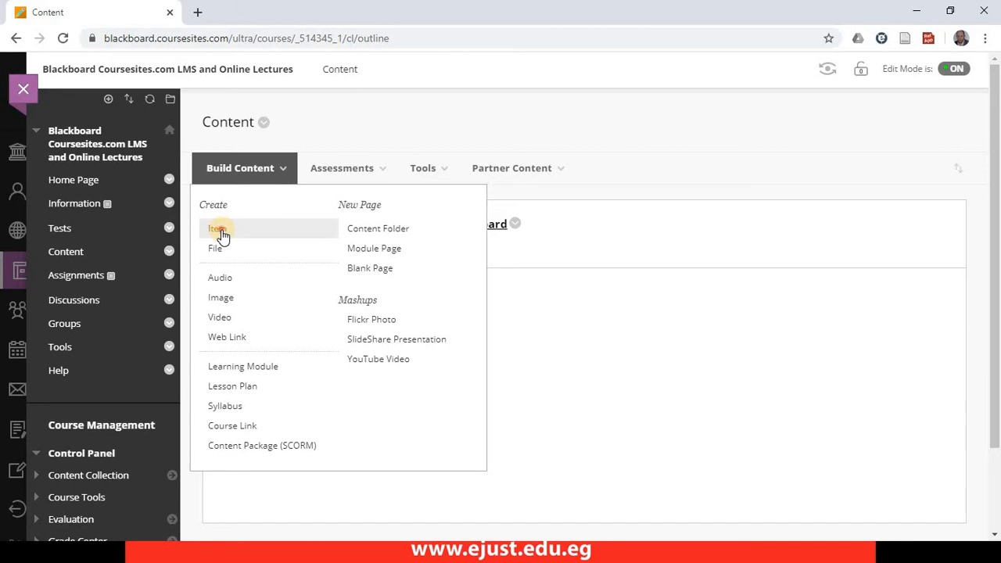
pyautogui.click(221, 233)
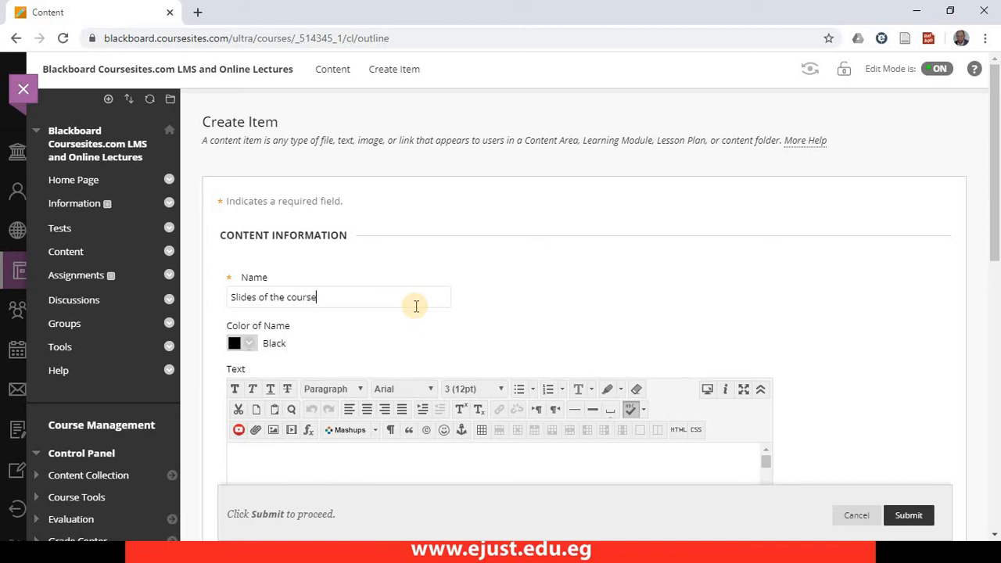
pyautogui.moveTo(991, 204); pyautogui.dragTo(981, 265)
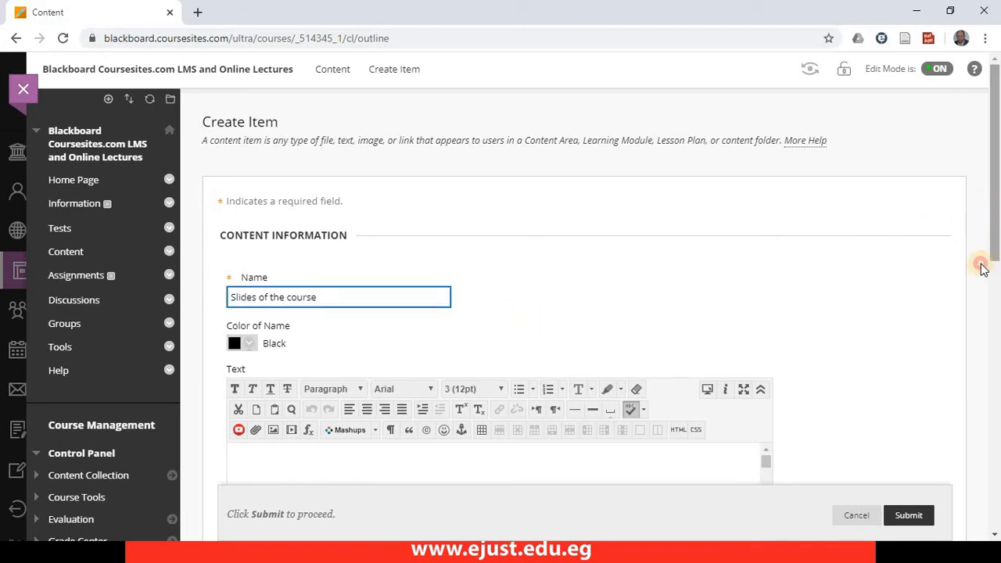
pyautogui.scroll(-3, 890, 302)
pyautogui.click(497, 266)
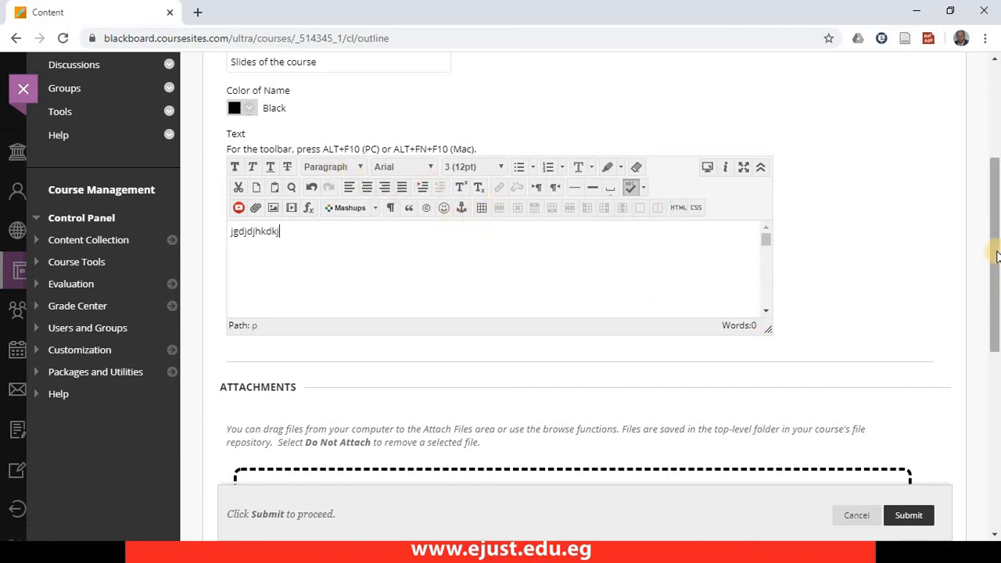
# - Attach Blackboard.pptx, CreateAnAccount.docx and CreateAnAccount.pdf from the computer's E-Learning folder to the item
pyautogui.moveTo(995, 252); pyautogui.dragTo(979, 353)
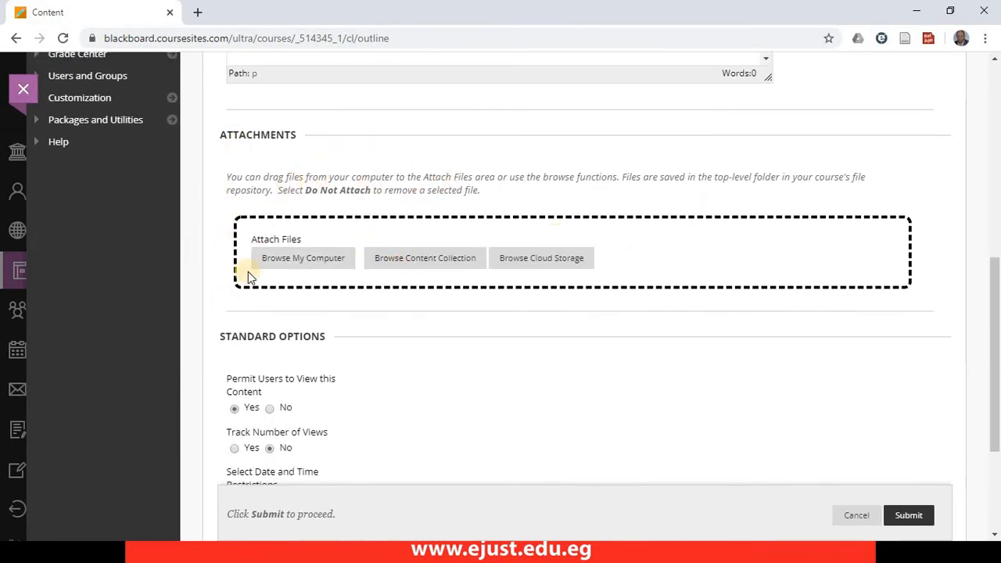
pyautogui.click(311, 260)
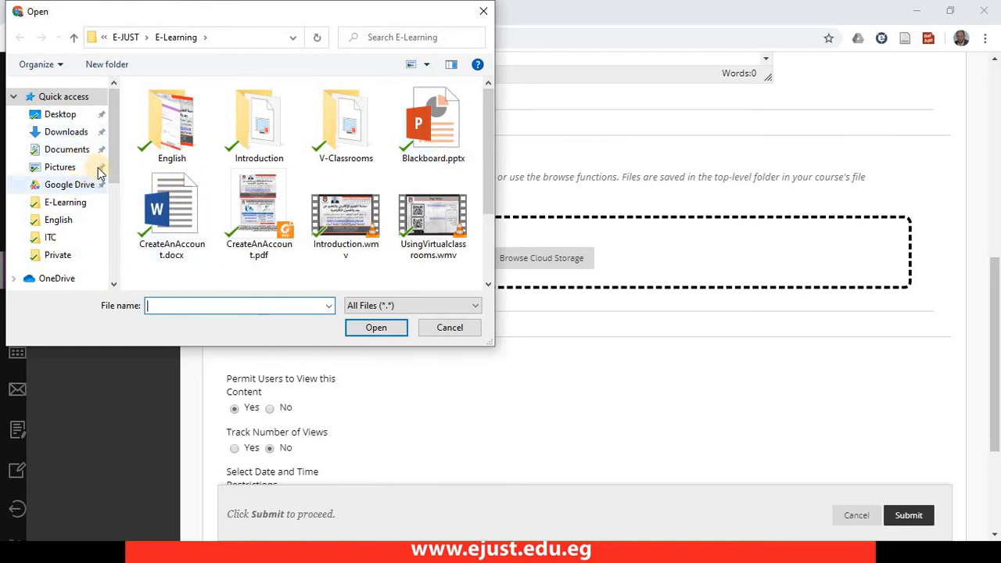
pyautogui.scroll(-1, 112, 156)
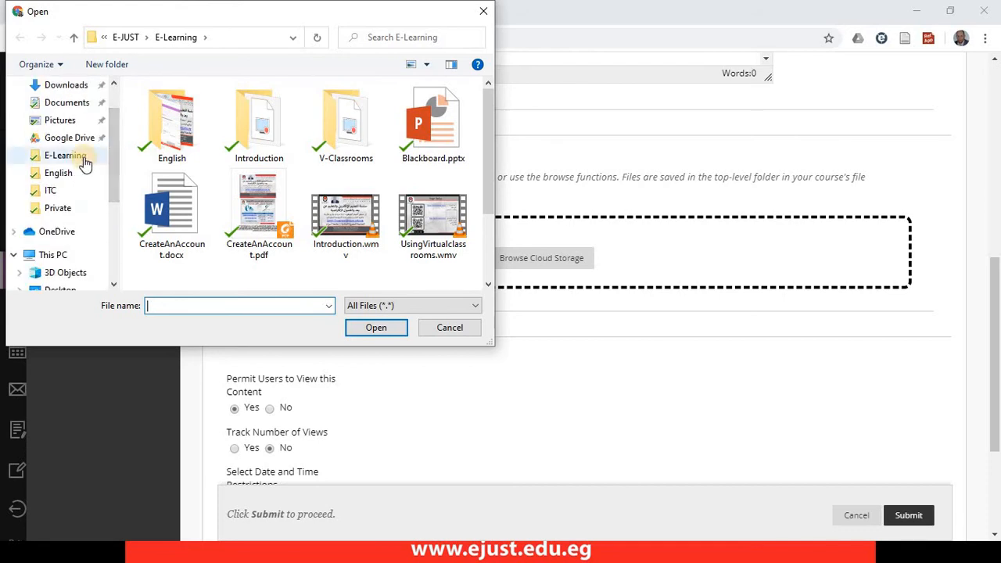
pyautogui.click(442, 140)
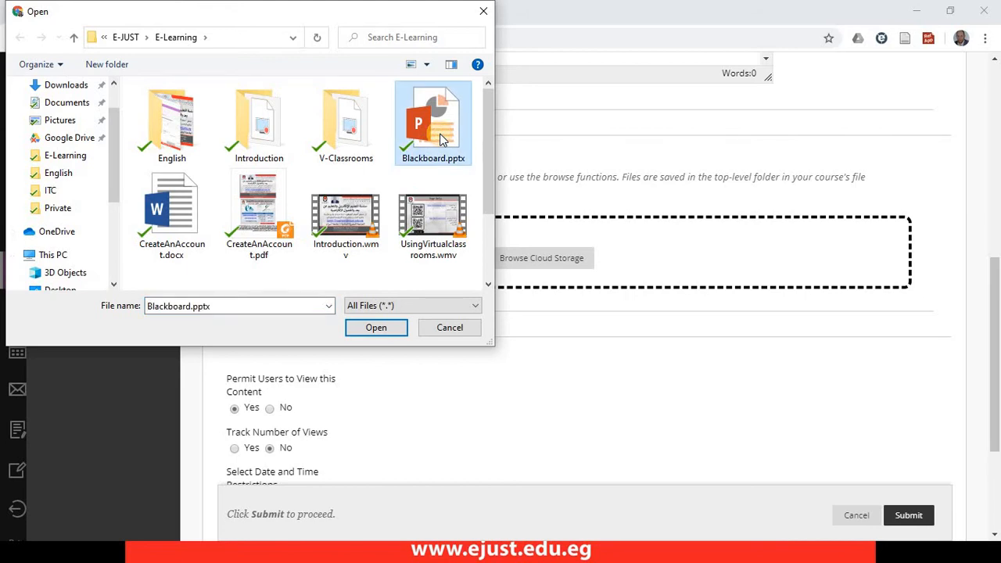
pyautogui.keyDown('ctrl'); pyautogui.click(268, 227); pyautogui.keyUp('ctrl')
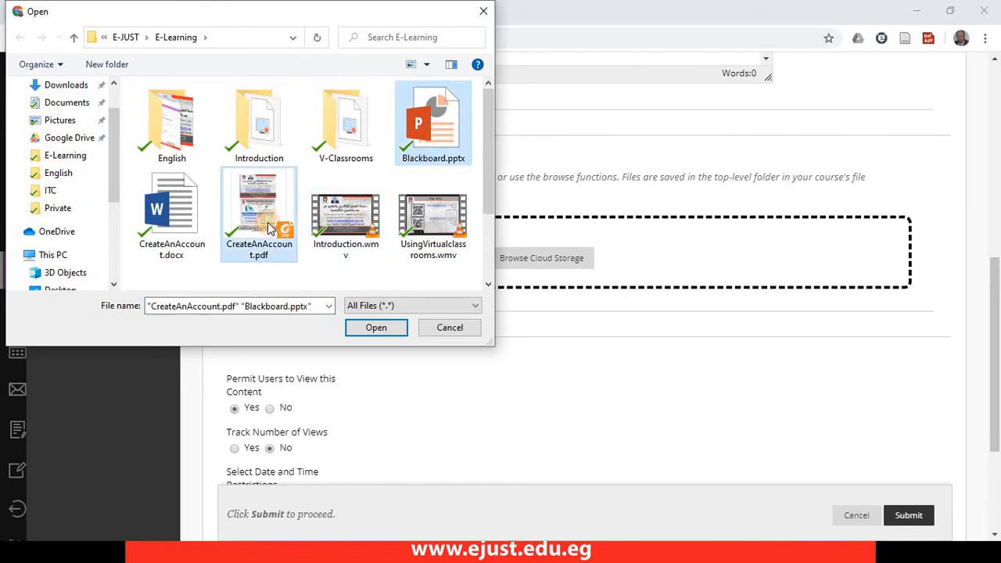
pyautogui.keyDown('ctrl'); pyautogui.click(176, 225); pyautogui.keyUp('ctrl')
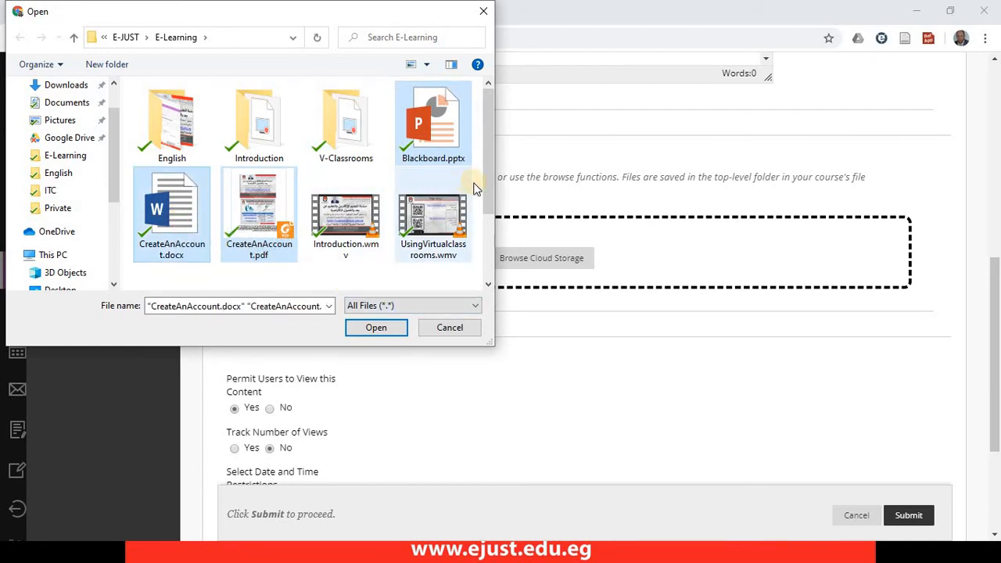
pyautogui.click(376, 329)
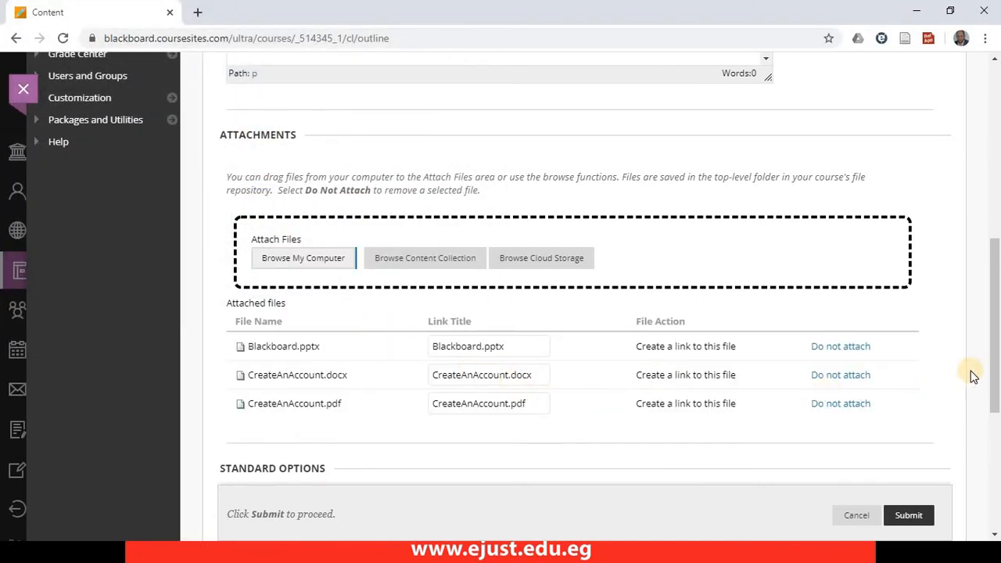
# - Submit the "Slides of the course" item and review it in the Content area
pyautogui.moveTo(995, 364); pyautogui.dragTo(987, 477)
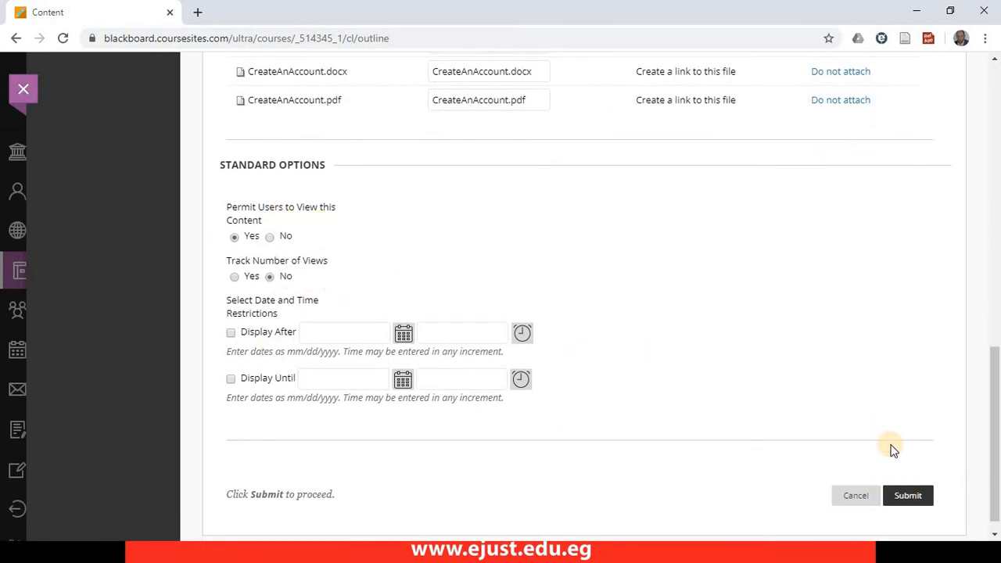
pyautogui.click(902, 494)
pyautogui.moveTo(994, 378); pyautogui.dragTo(967, 97)
pyautogui.scroll(1, 967, 97)
pyautogui.scroll(-3, 966, 125)
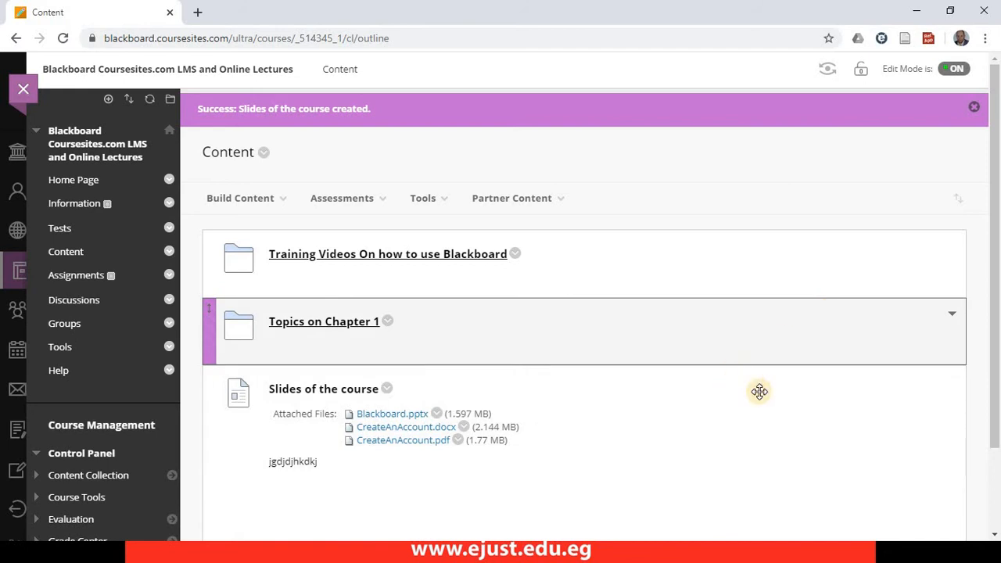
pyautogui.click(276, 198)
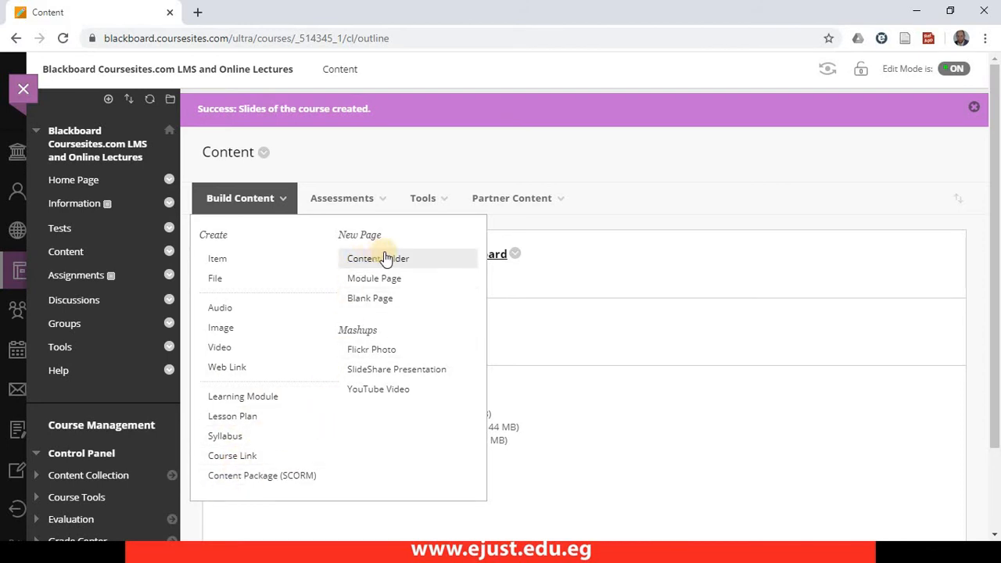
pyautogui.click(235, 205)
pyautogui.click(237, 207)
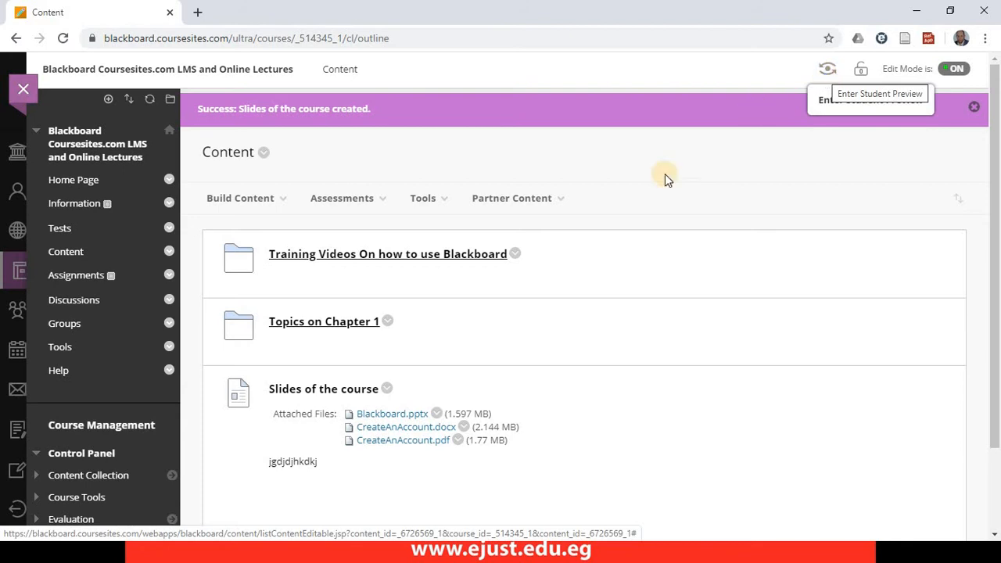
# - Leave the current course and open the CSE 211 Computer Programming course from the course list
pyautogui.click(24, 97)
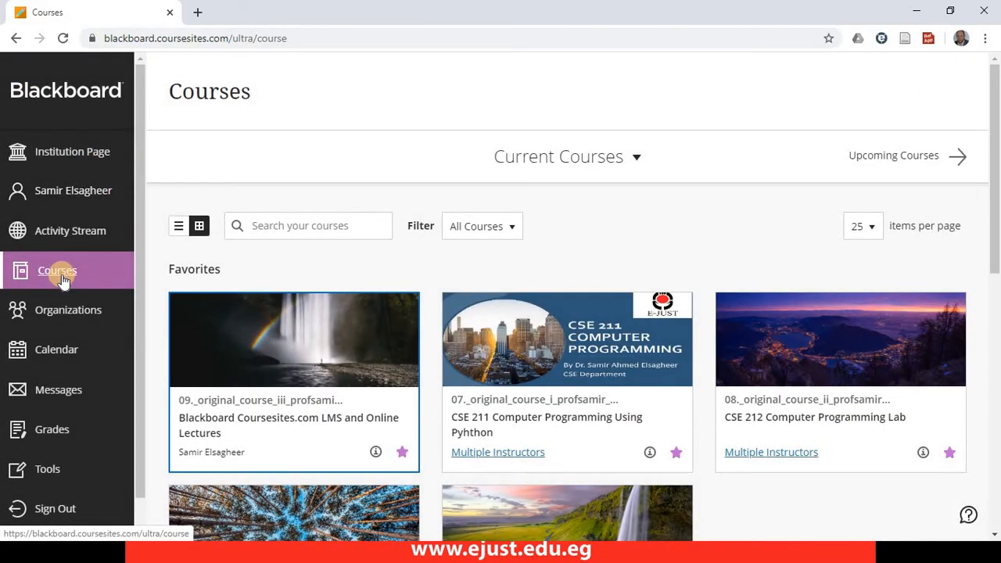
pyautogui.click(506, 421)
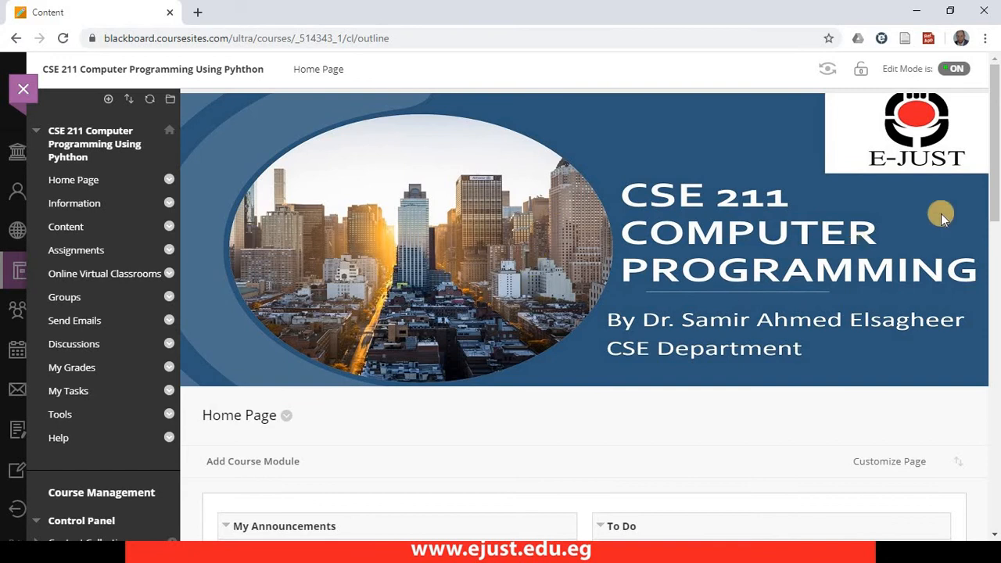
pyautogui.moveTo(991, 173)
pyautogui.mouseDown()
pyautogui.moveTo(994, 215)
pyautogui.moveTo(991, 168)
pyautogui.mouseUp()
pyautogui.moveTo(999, 179); pyautogui.dragTo(984, 143)
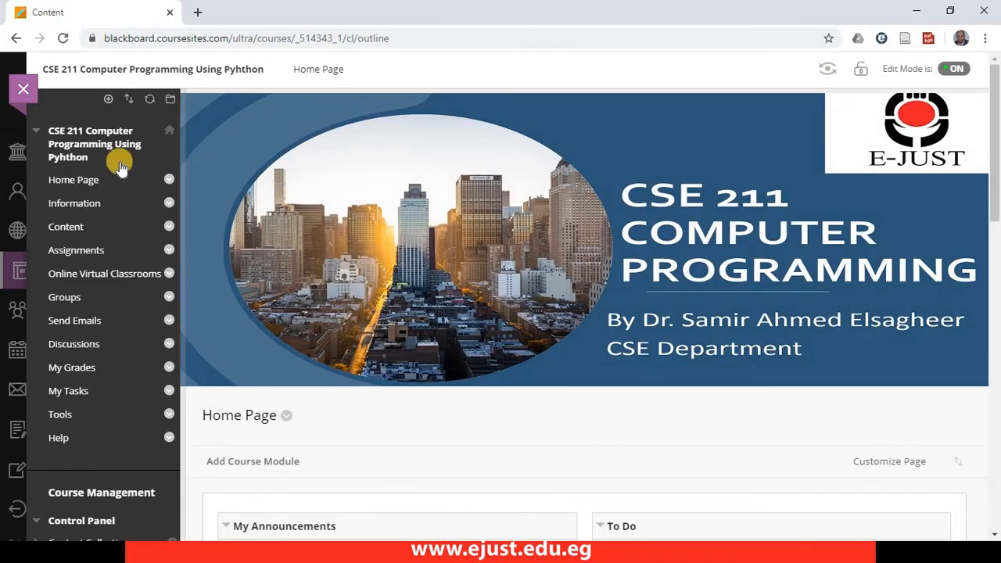
# - Examine the items on the CSE 211 course's Information page and the materials on its Content page
pyautogui.click(70, 204)
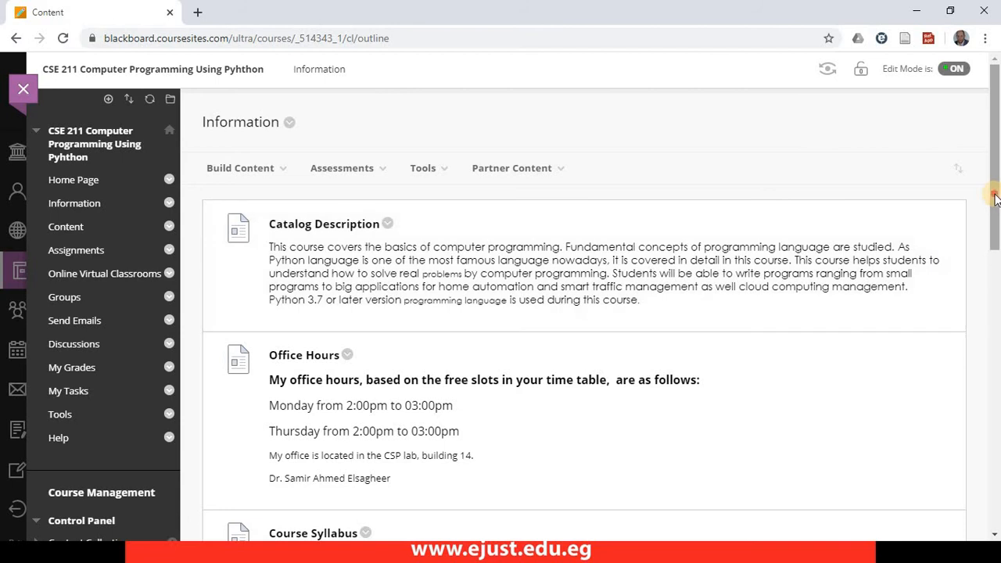
pyautogui.moveTo(996, 200); pyautogui.dragTo(996, 167)
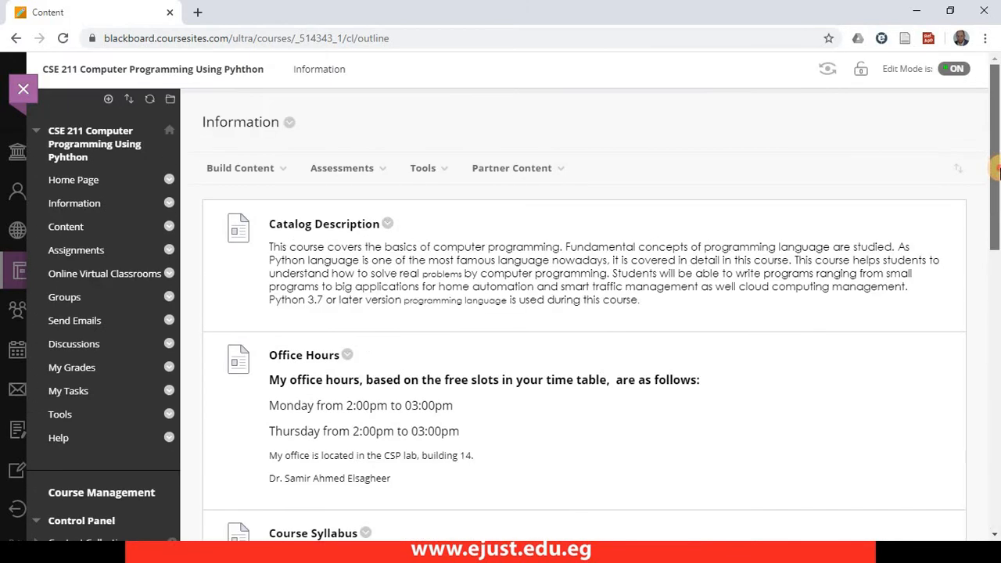
pyautogui.moveTo(462, 187); pyautogui.dragTo(382, 209)
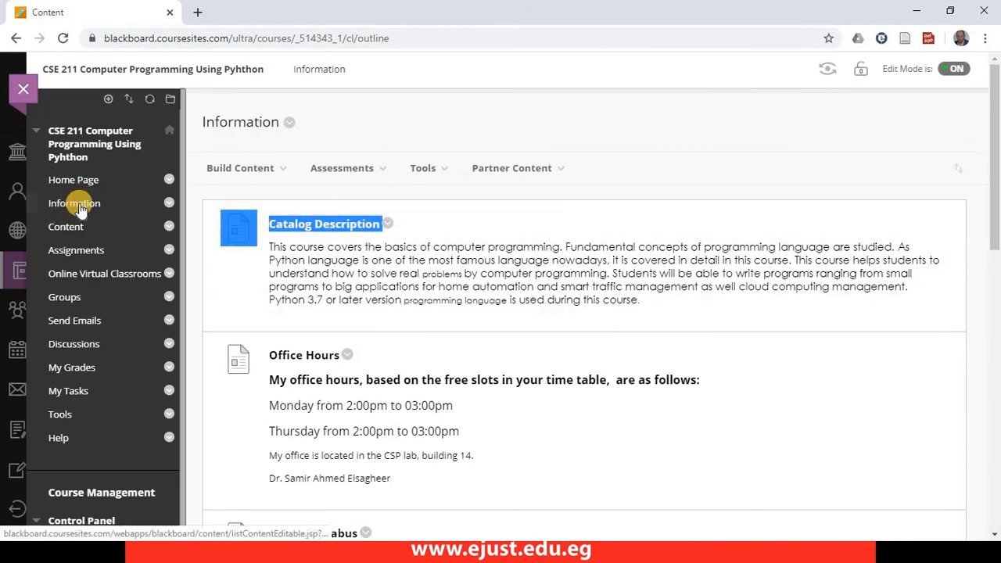
pyautogui.click(68, 234)
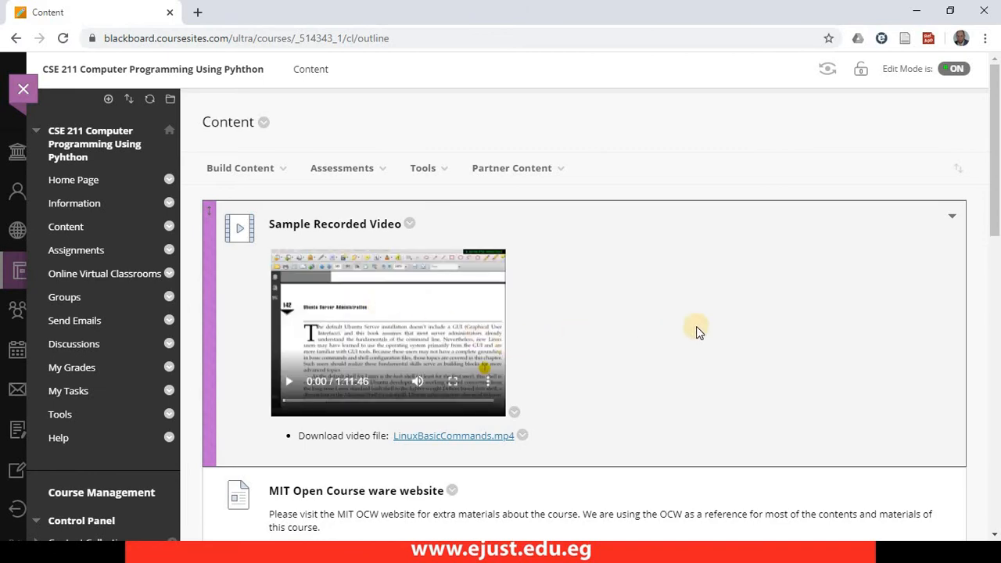
pyautogui.moveTo(994, 161)
pyautogui.mouseDown()
pyautogui.moveTo(994, 205)
pyautogui.moveTo(995, 145)
pyautogui.mouseUp()
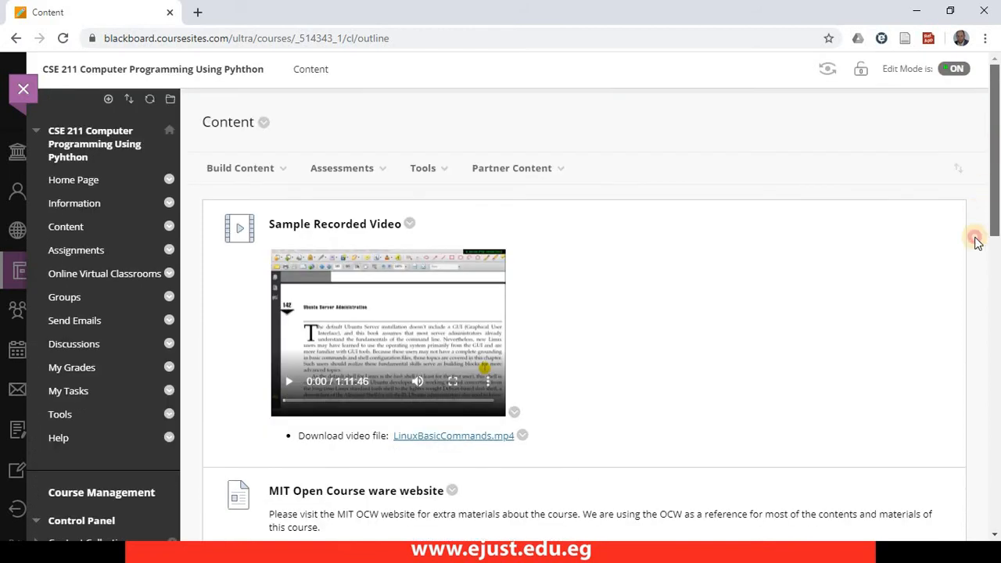
pyautogui.scroll(-3, 977, 247)
pyautogui.scroll(-4, 968, 297)
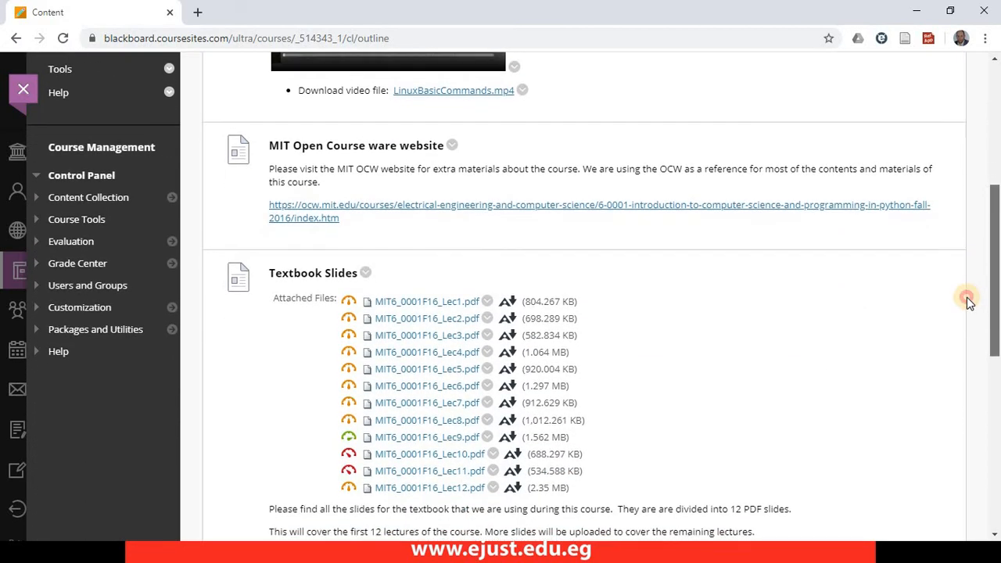
pyautogui.scroll(-5, 962, 415)
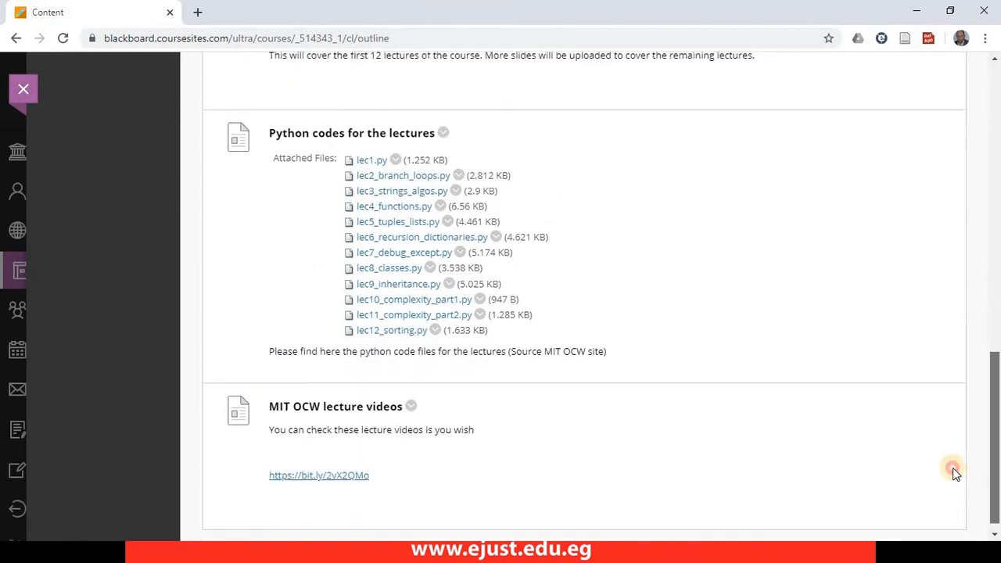
pyautogui.moveTo(991, 216); pyautogui.dragTo(997, 139)
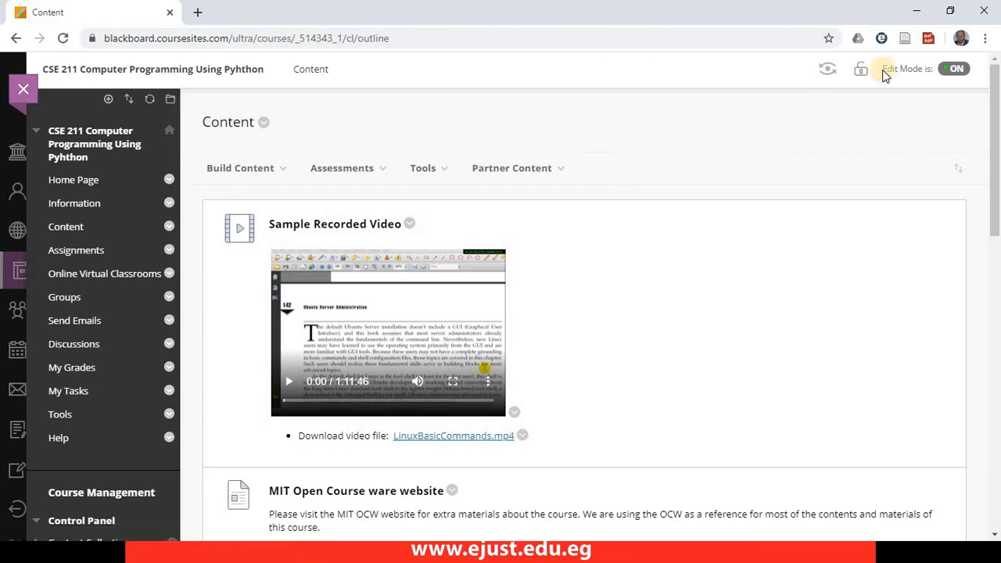
# - Preview the CSE 211 course and its Content page as a student, then exit the preview, deleting the preview user and all data
pyautogui.click(831, 70)
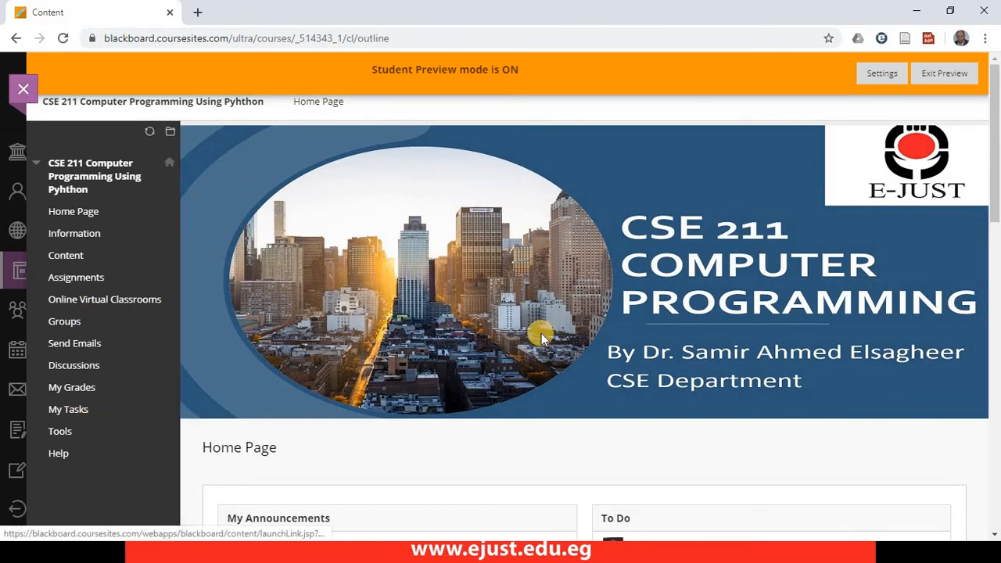
pyautogui.scroll(-8, 972, 268)
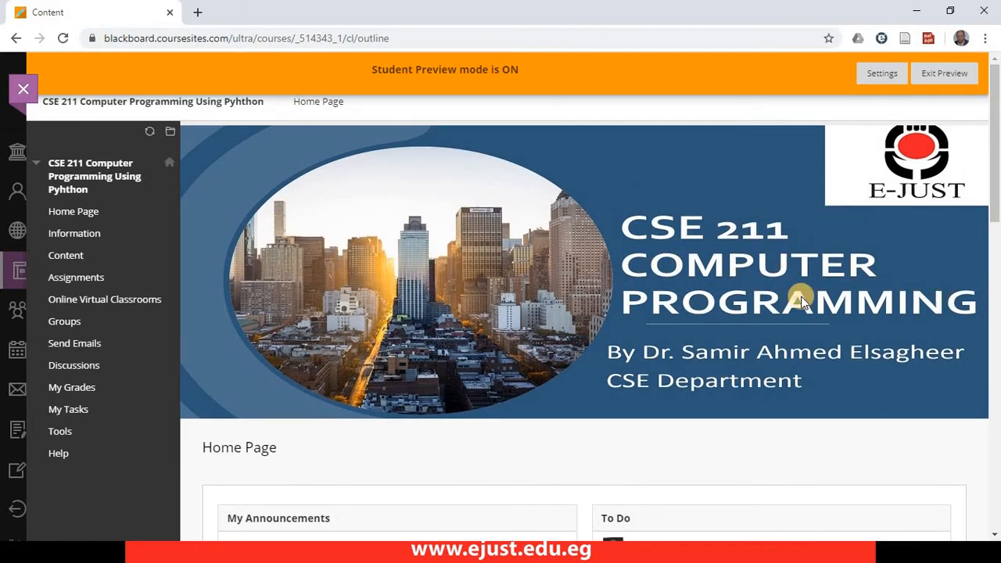
pyautogui.click(67, 255)
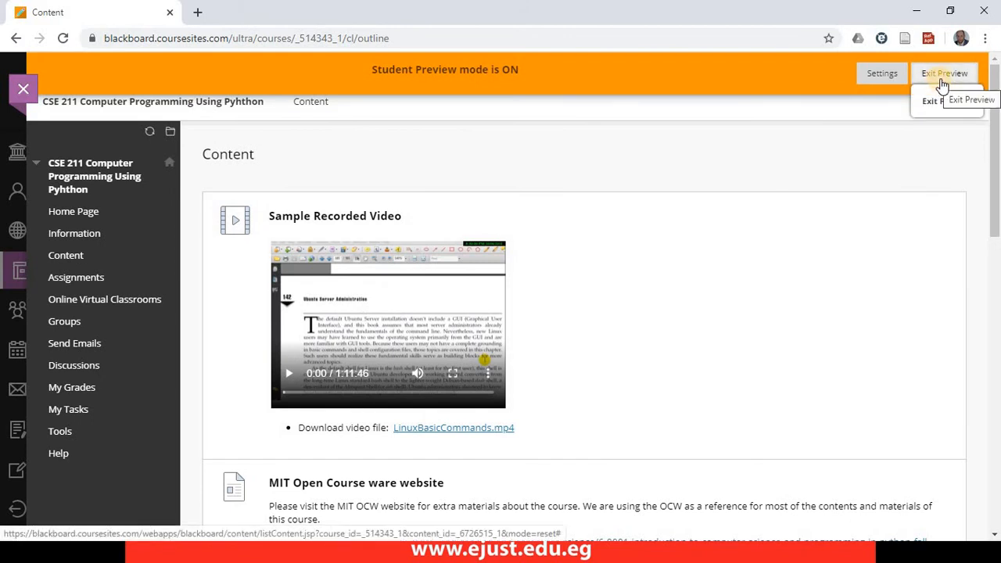
pyautogui.click(943, 79)
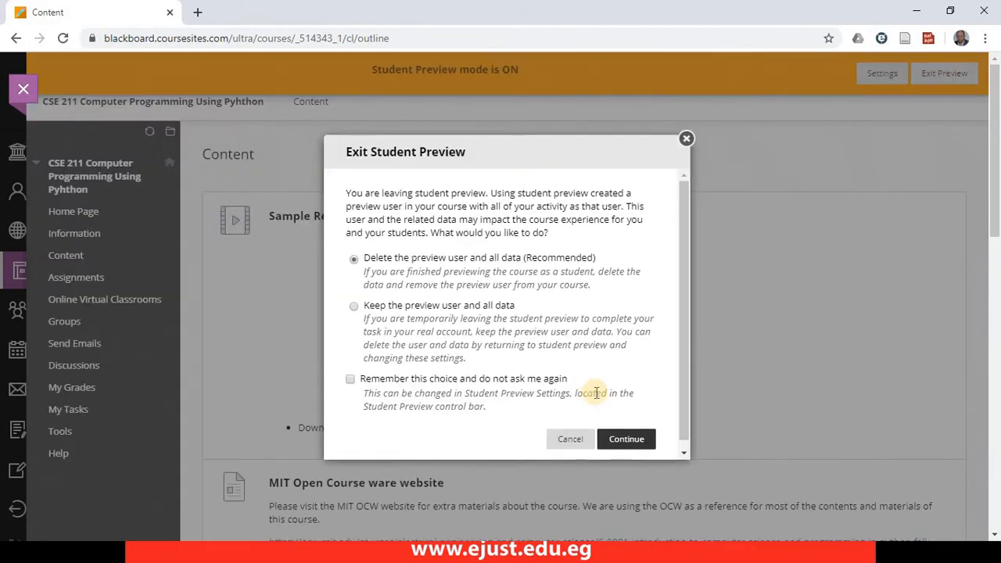
pyautogui.click(626, 440)
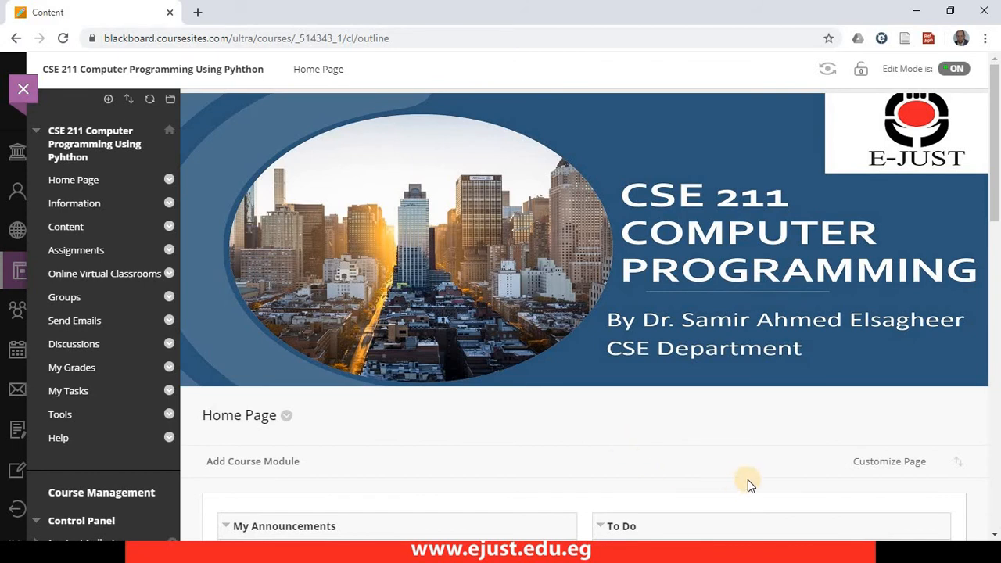
pyautogui.click(109, 99)
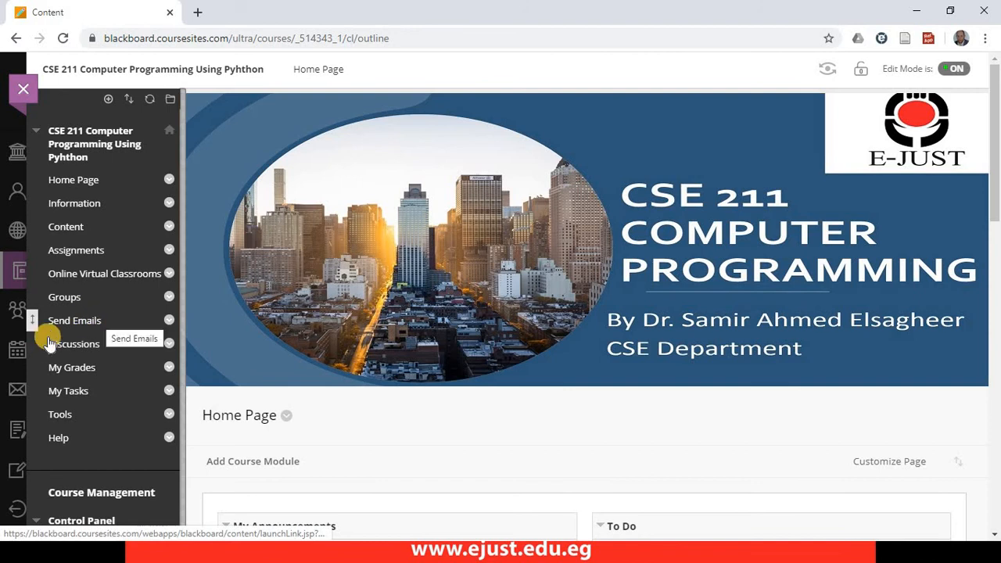
# - Open the Send Emails page of the CSE 211 course and review its recipient options
pyautogui.click(70, 324)
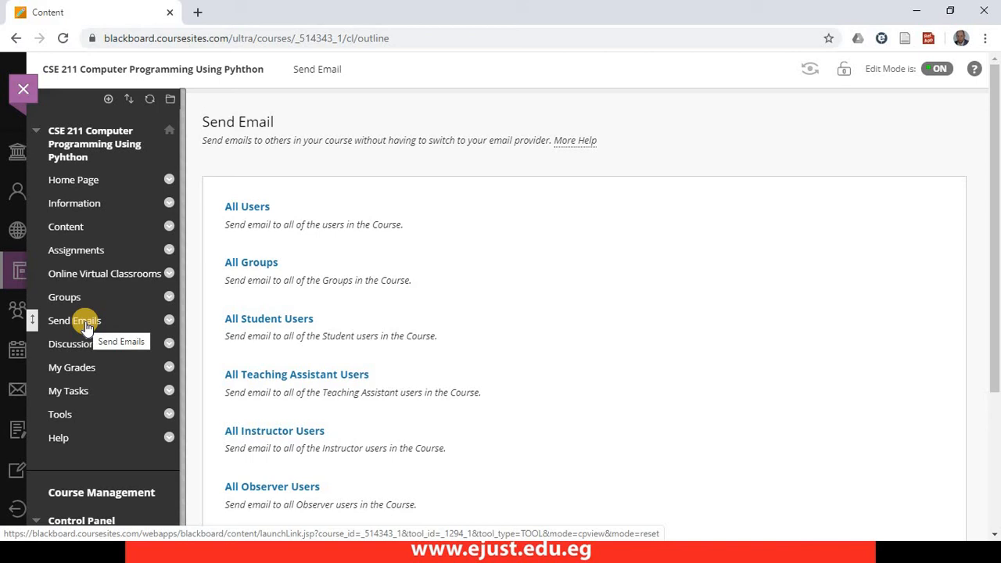
pyautogui.click(86, 324)
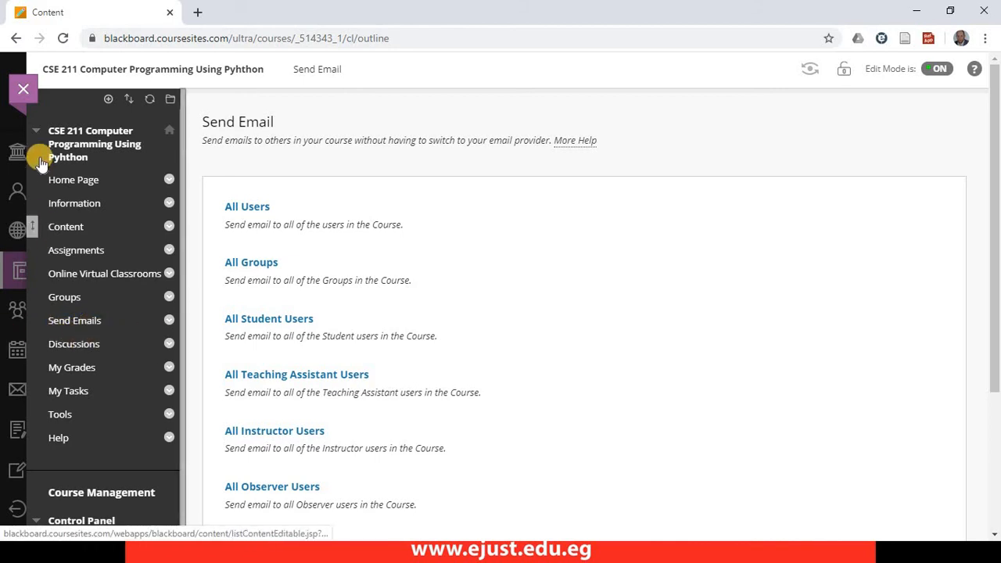
# - Add an Email tool link named "Sending an Email" to the course menu, make it available to users, and open it
pyautogui.click(108, 100)
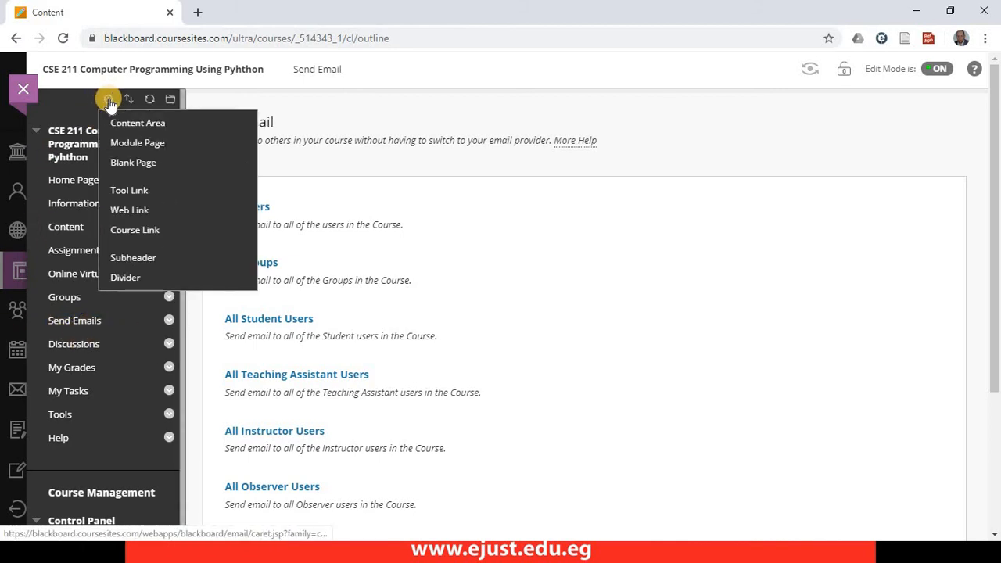
pyautogui.click(129, 192)
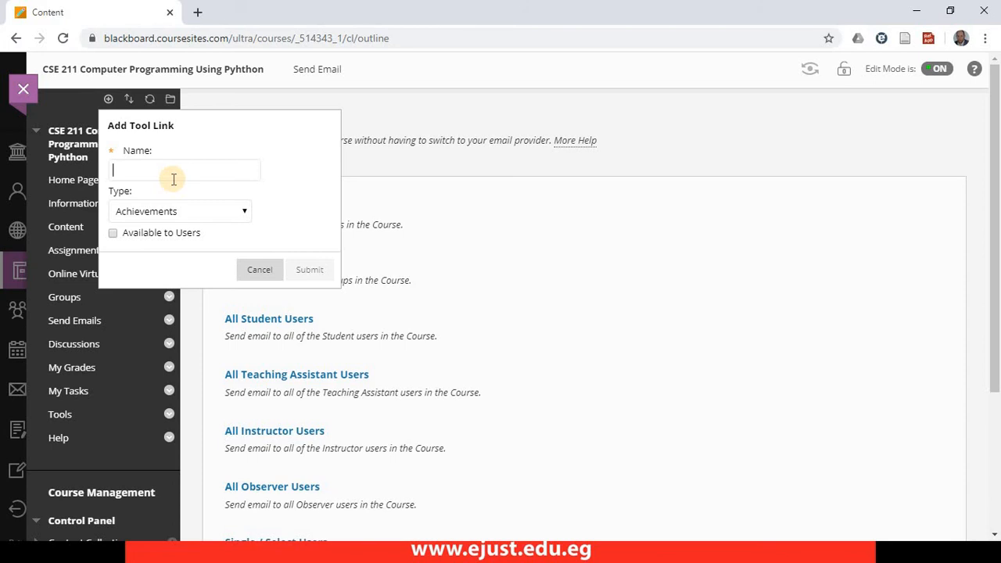
pyautogui.write('Sending an Email')
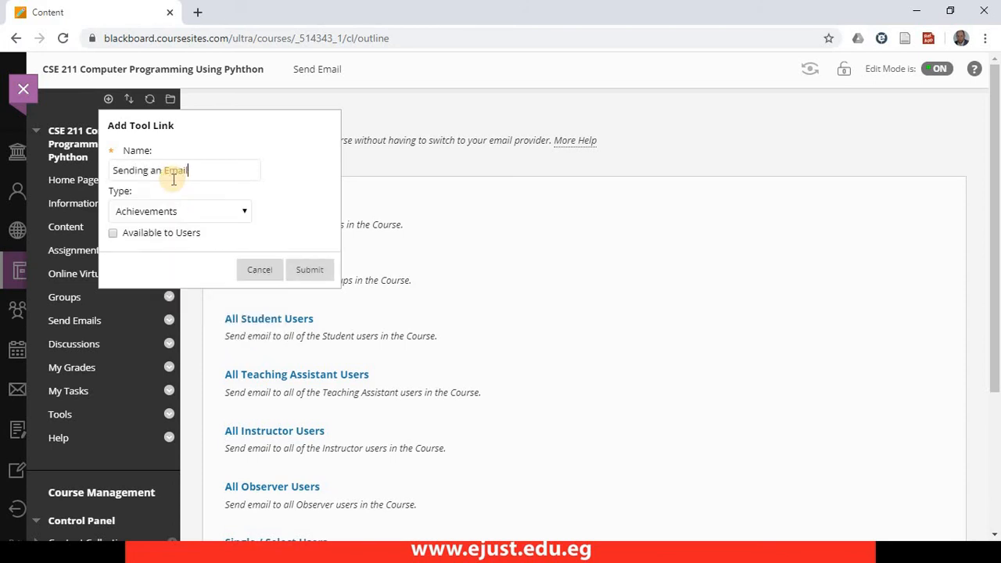
pyautogui.click(179, 211)
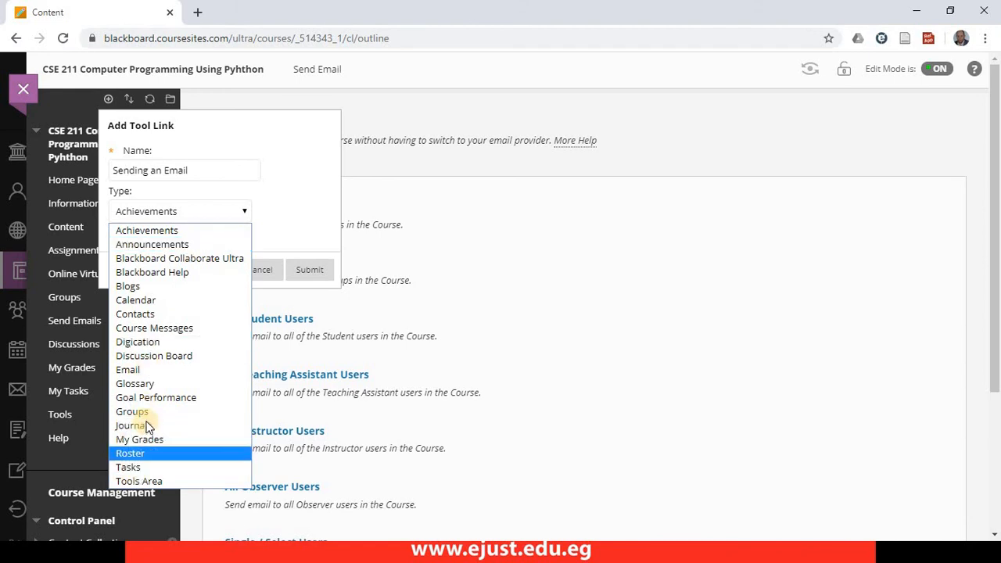
pyautogui.click(145, 376)
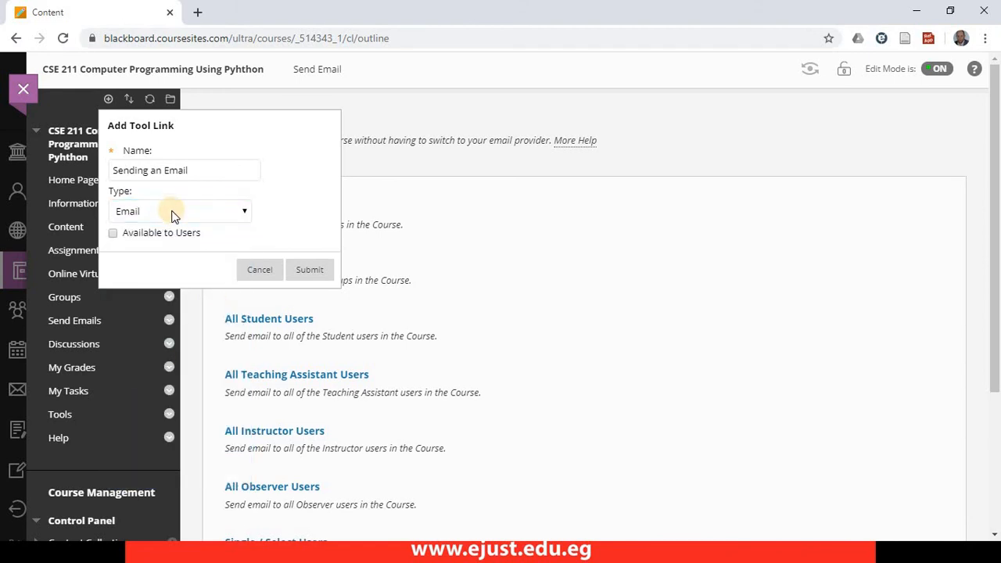
pyautogui.click(169, 238)
pyautogui.click(324, 272)
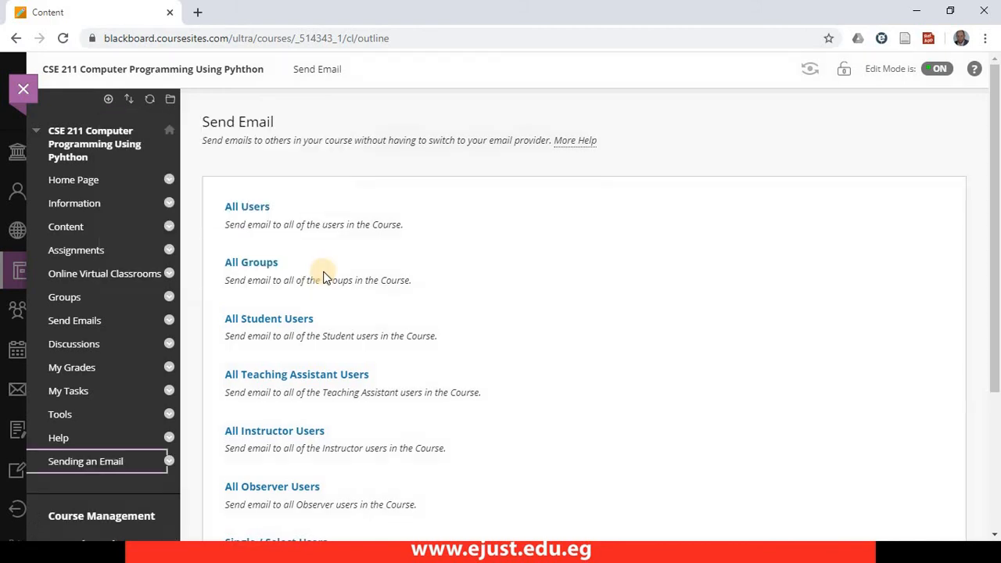
pyautogui.click(99, 465)
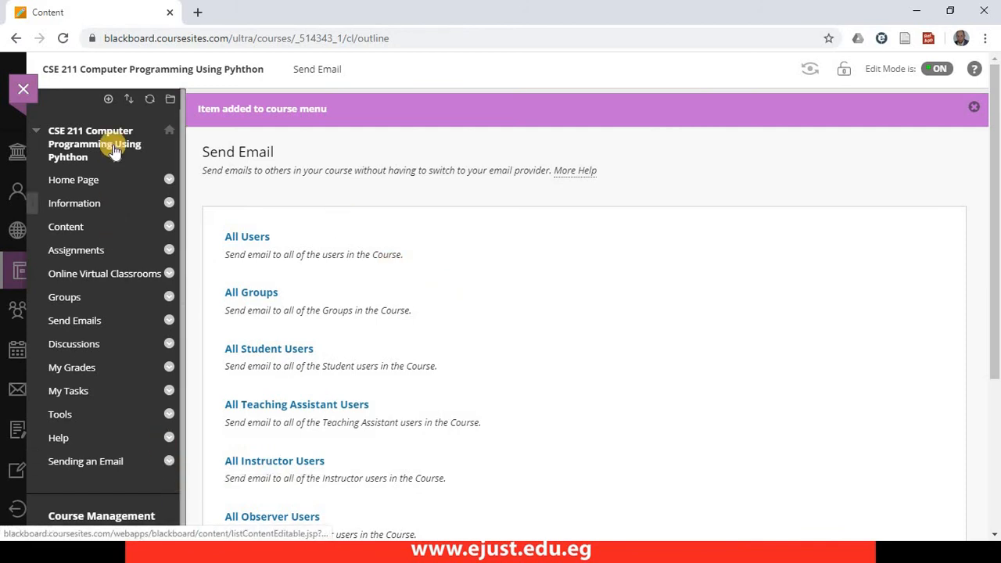
# - Add an Announcements tool link named "important Anno." to the course menu and make it available to users
pyautogui.click(108, 100)
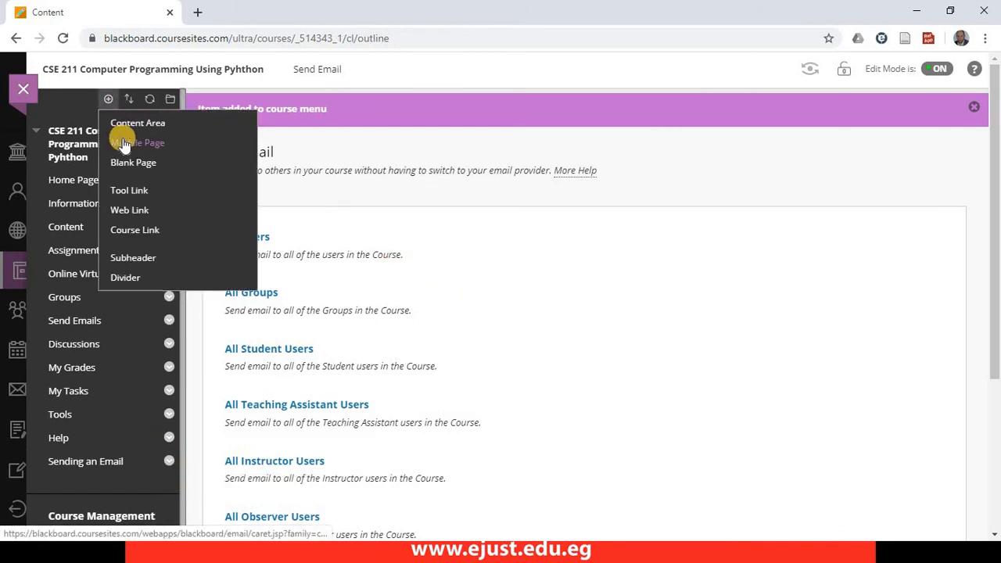
pyautogui.click(127, 190)
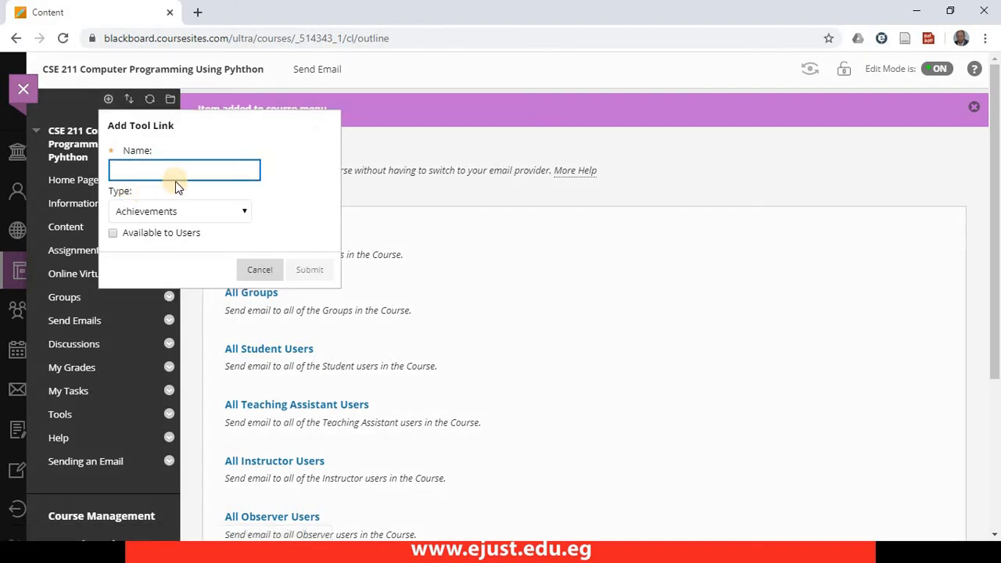
pyautogui.click(173, 213)
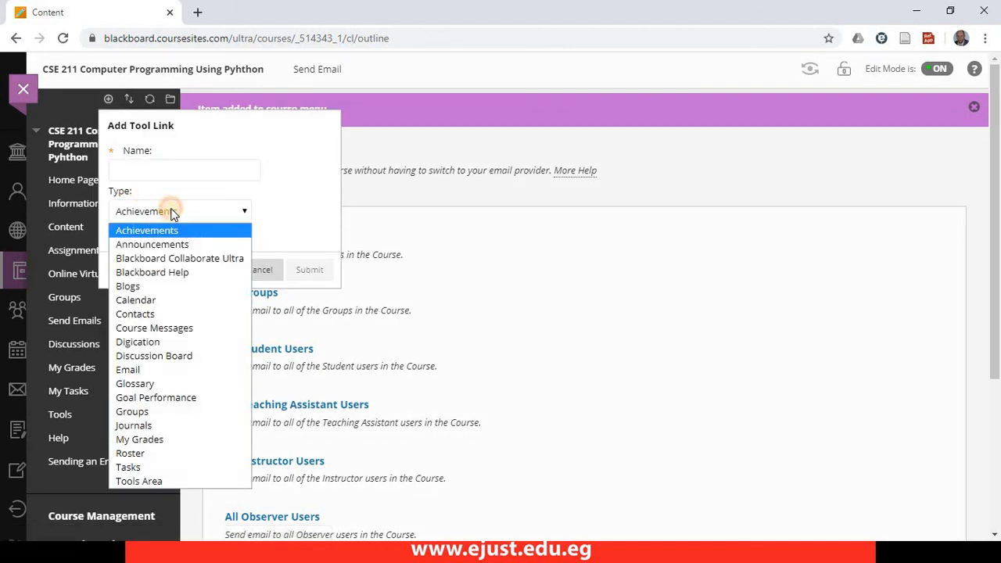
pyautogui.click(156, 245)
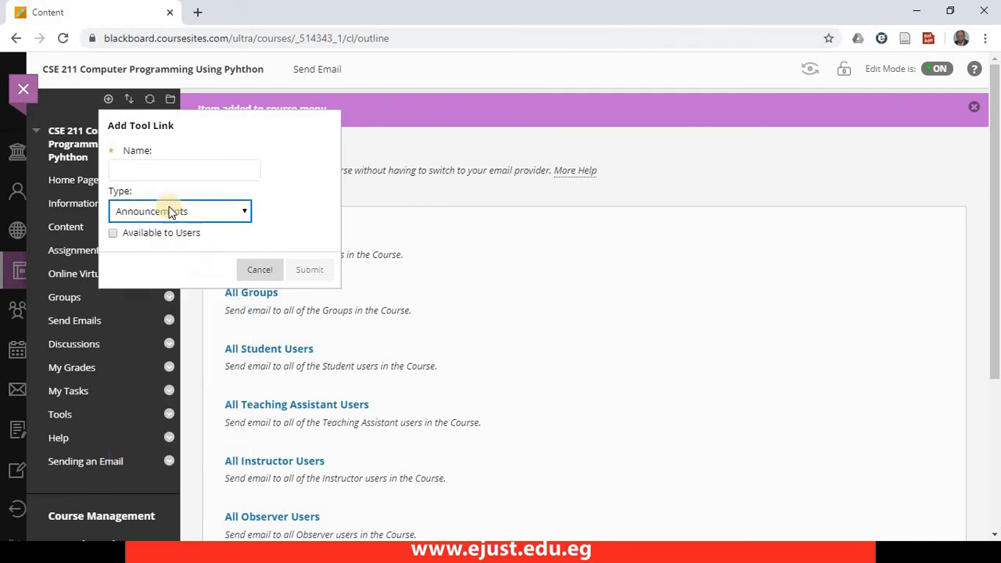
pyautogui.click(167, 171)
pyautogui.write('Co')
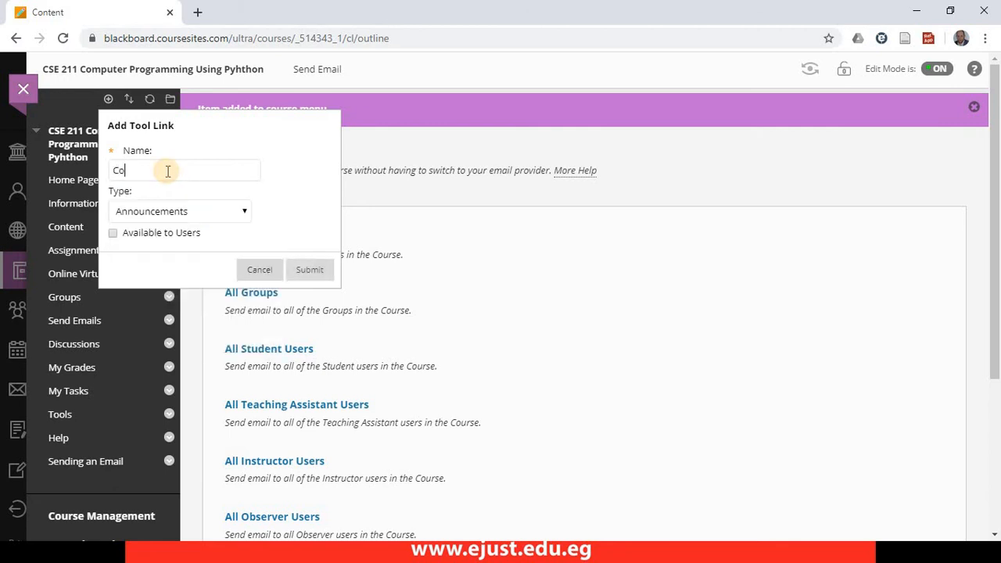
pyautogui.press('BackSpace')
pyautogui.press('BackSpace')
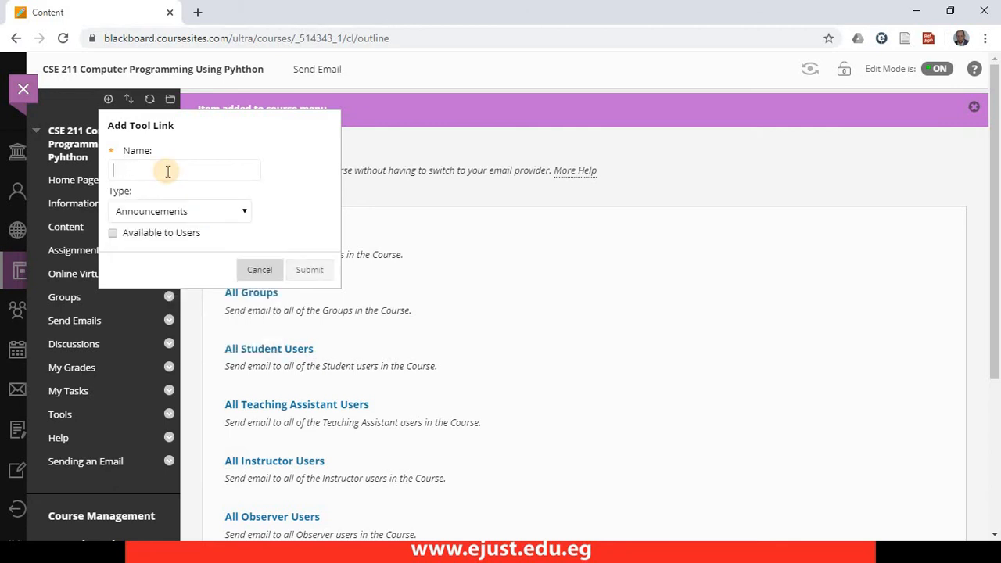
pyautogui.write('important Anno')
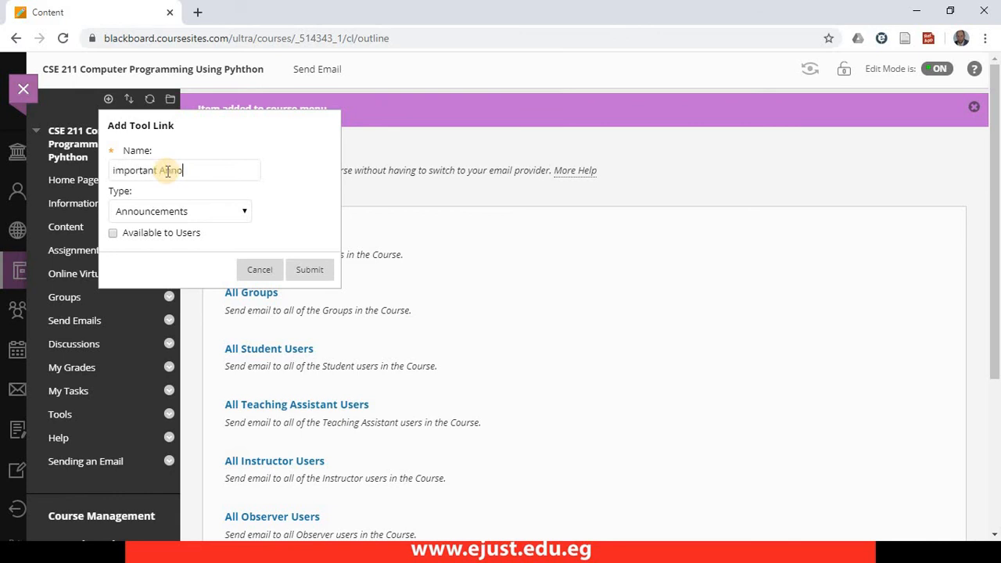
pyautogui.write('.')
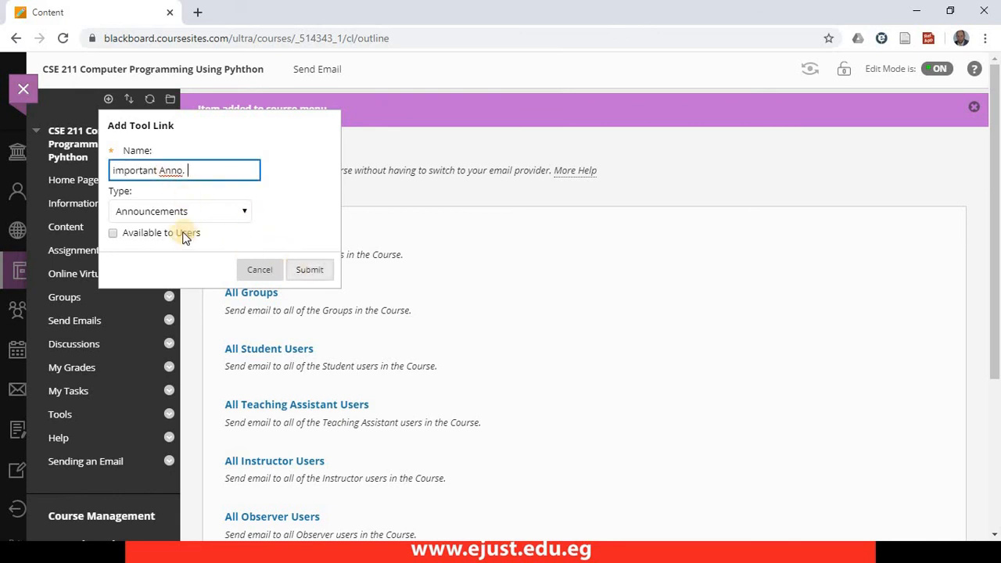
pyautogui.click(183, 233)
pyautogui.click(311, 269)
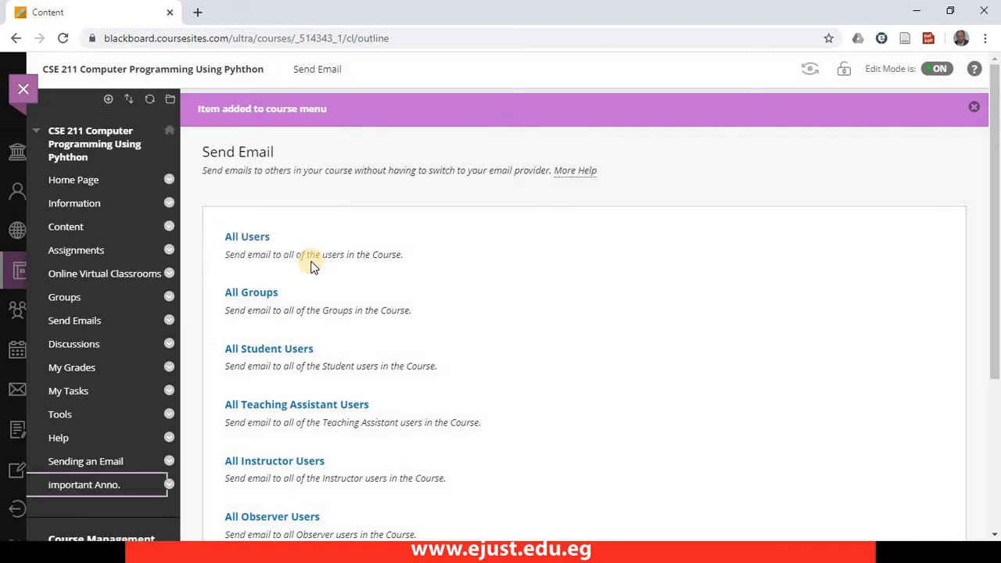
# - Open the "important Anno." link and look through the posted course announcements
pyautogui.click(98, 486)
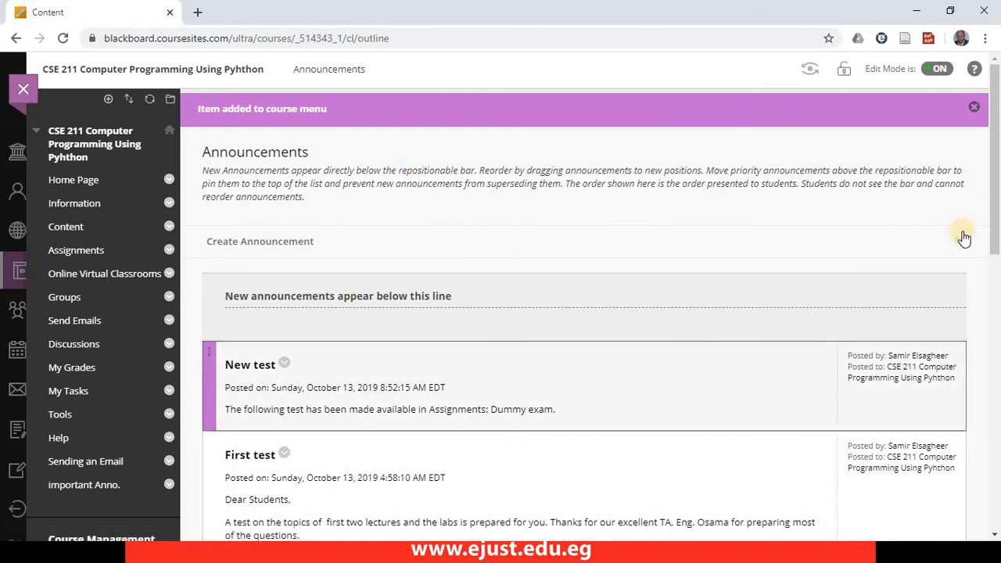
pyautogui.scroll(-10, 968, 328)
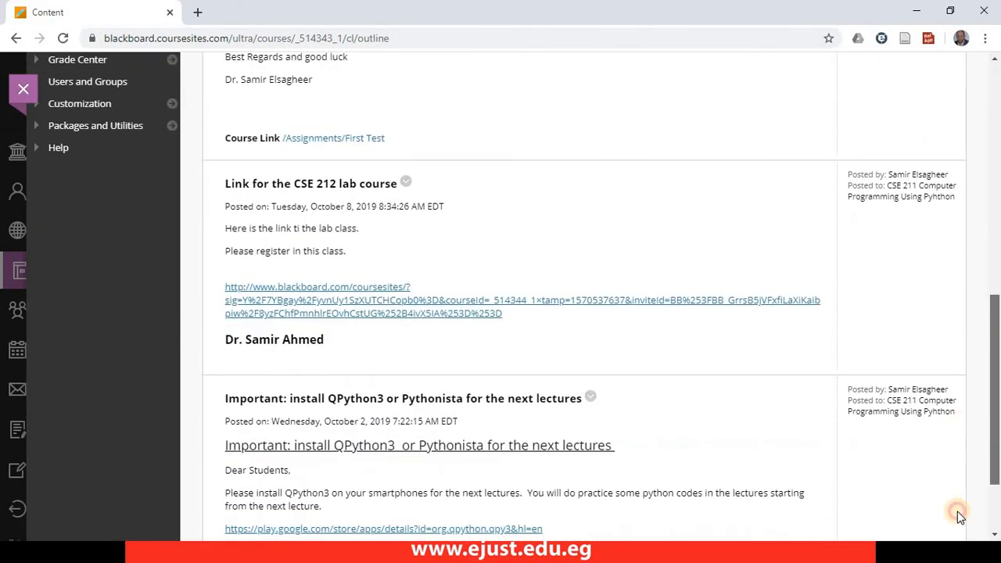
pyautogui.moveTo(964, 227); pyautogui.dragTo(996, 102)
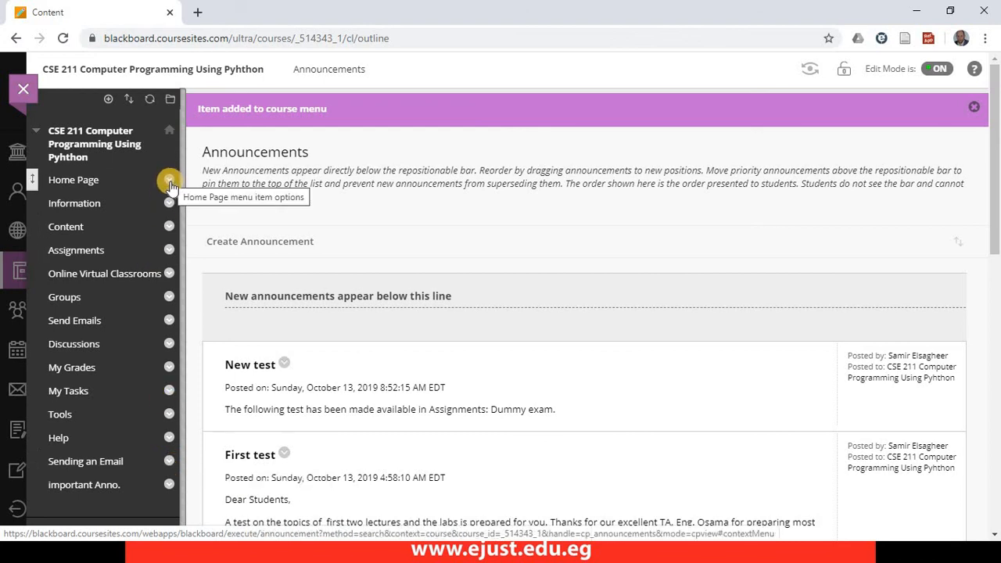
# - Permanently delete the "important Anno." link from the course menu
pyautogui.click(170, 489)
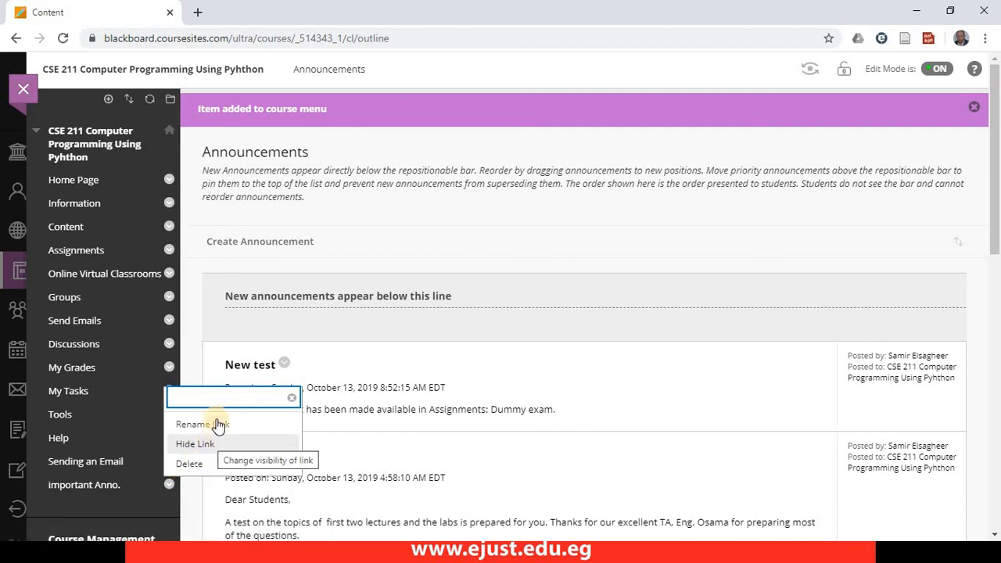
pyautogui.click(190, 464)
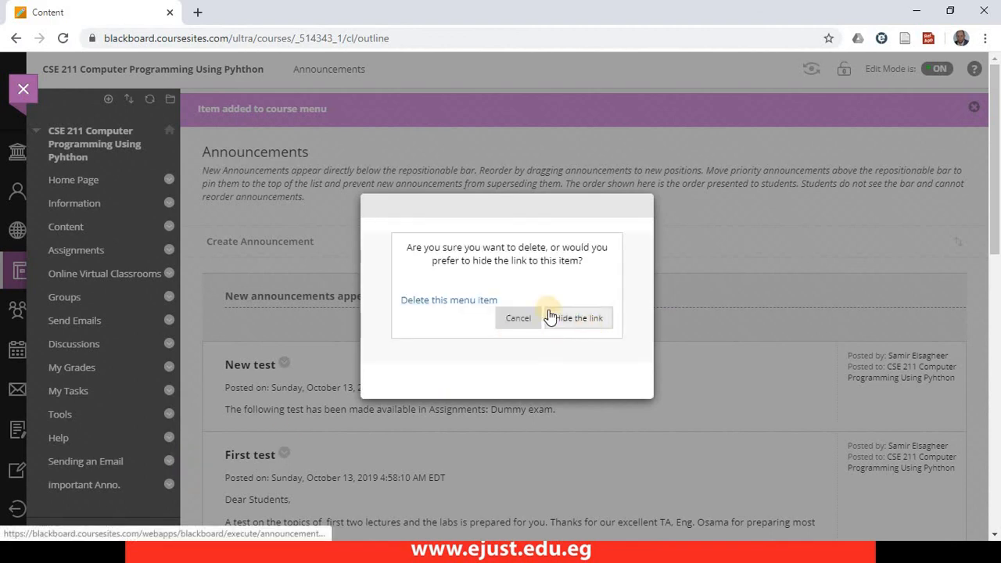
pyautogui.click(460, 301)
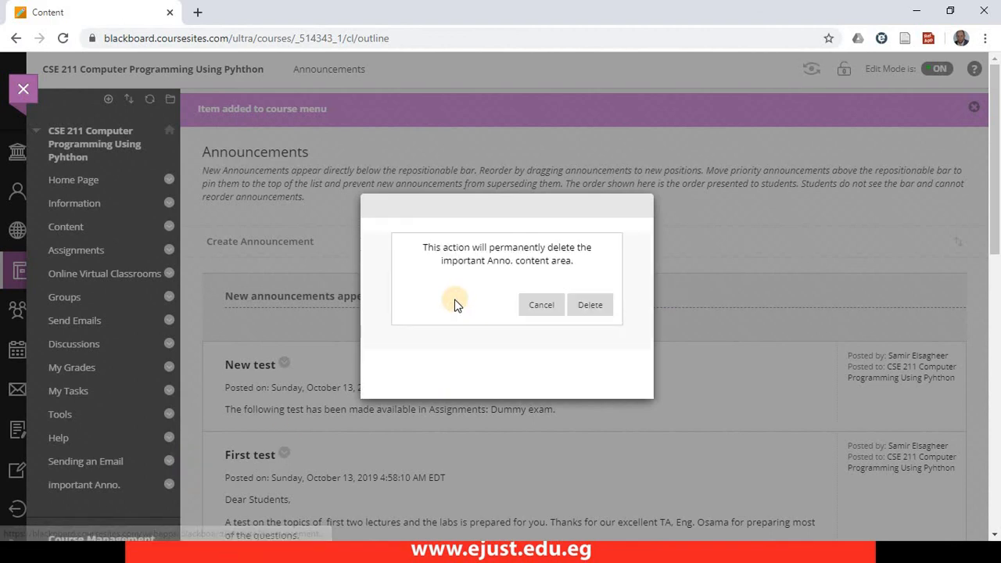
pyautogui.click(588, 309)
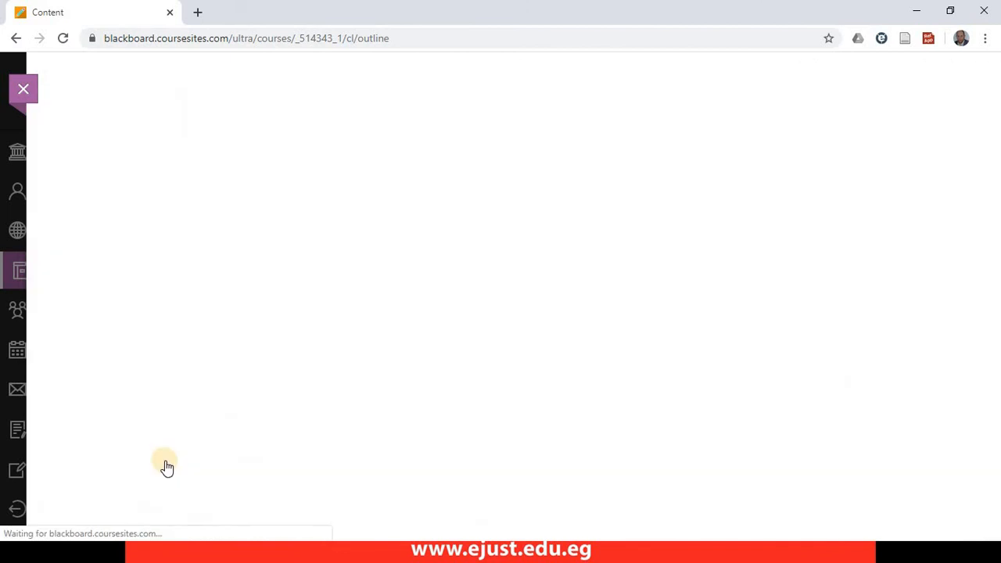
# - Permanently delete the "Sending an Email" link from the course menu
pyautogui.click(169, 462)
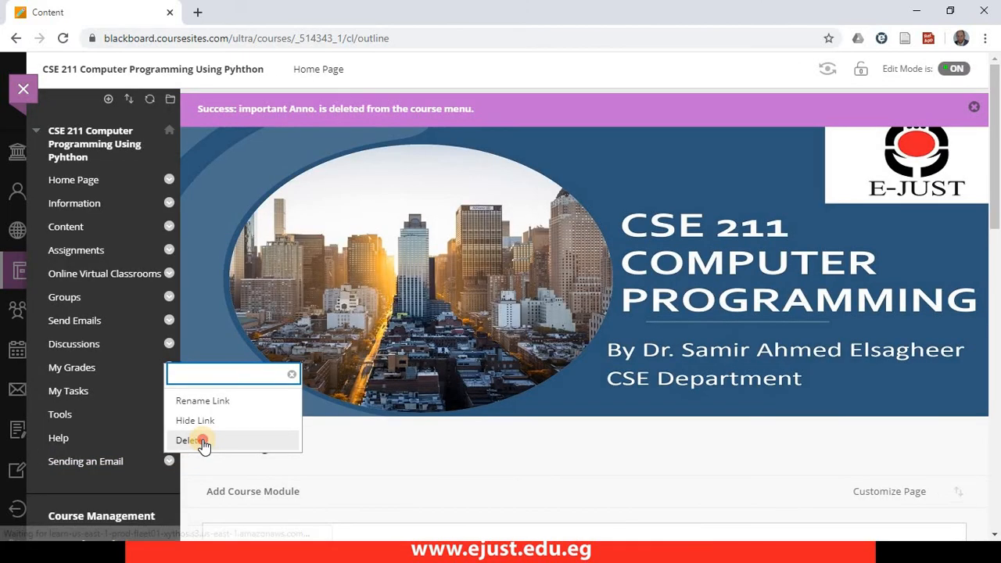
pyautogui.click(201, 440)
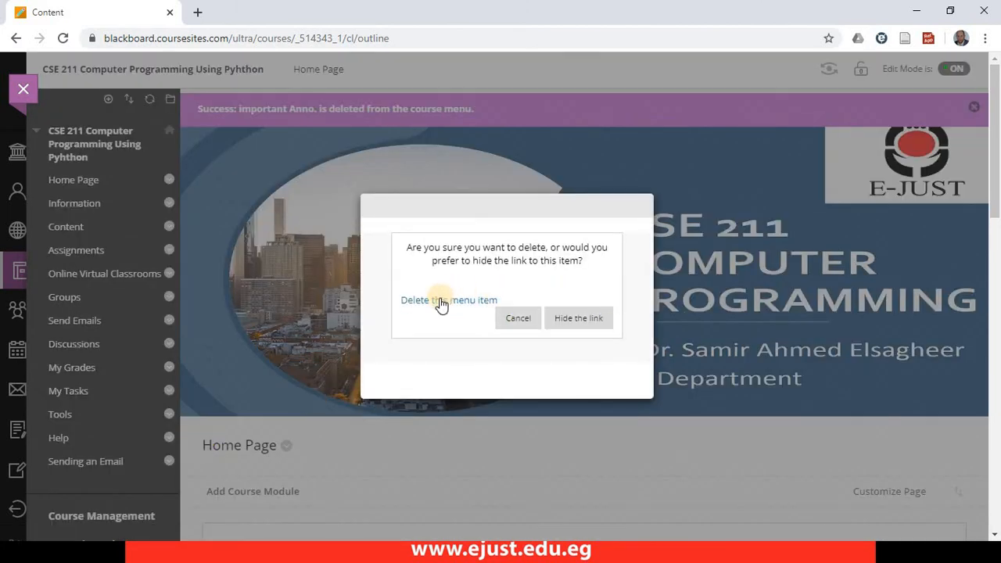
pyautogui.click(442, 302)
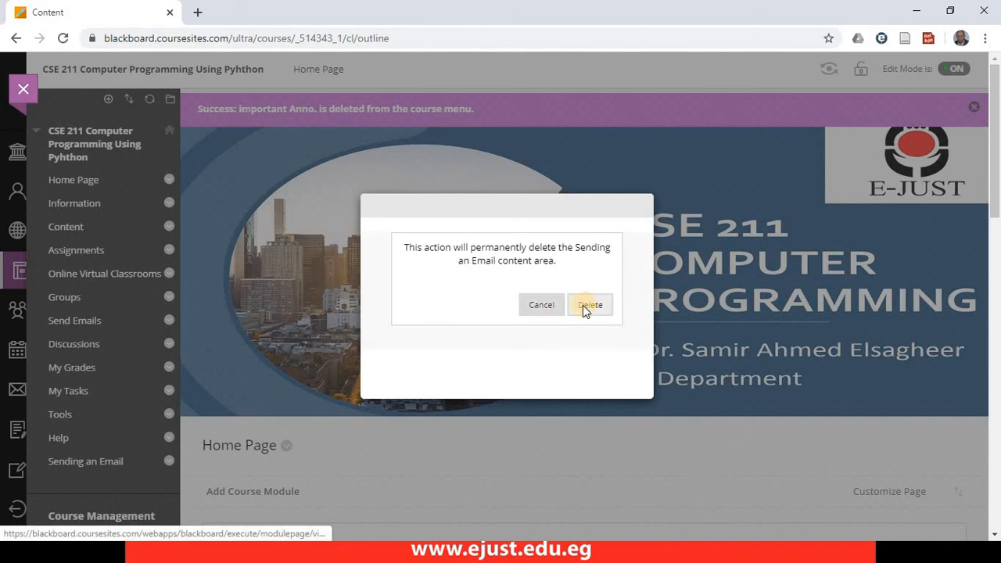
pyautogui.click(588, 305)
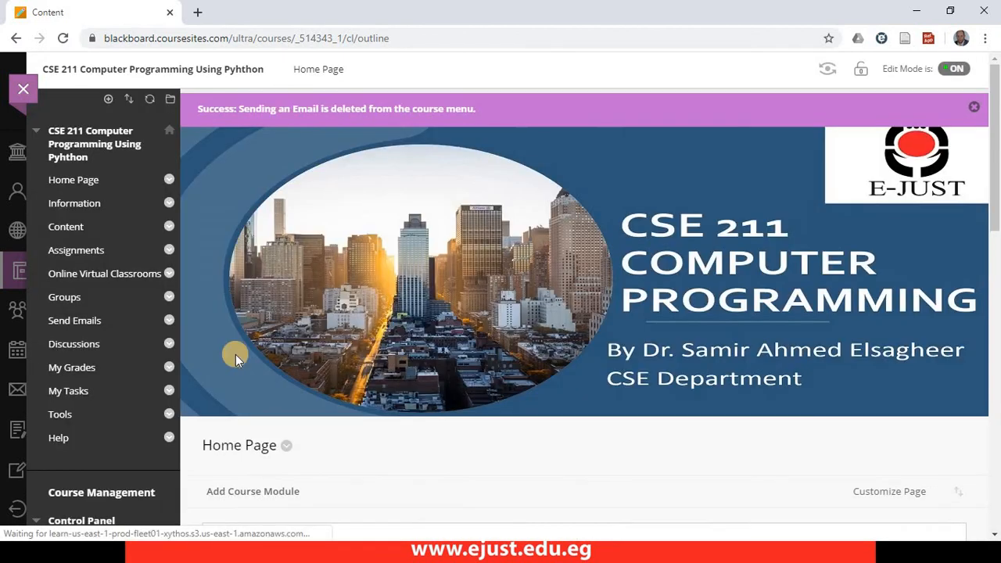